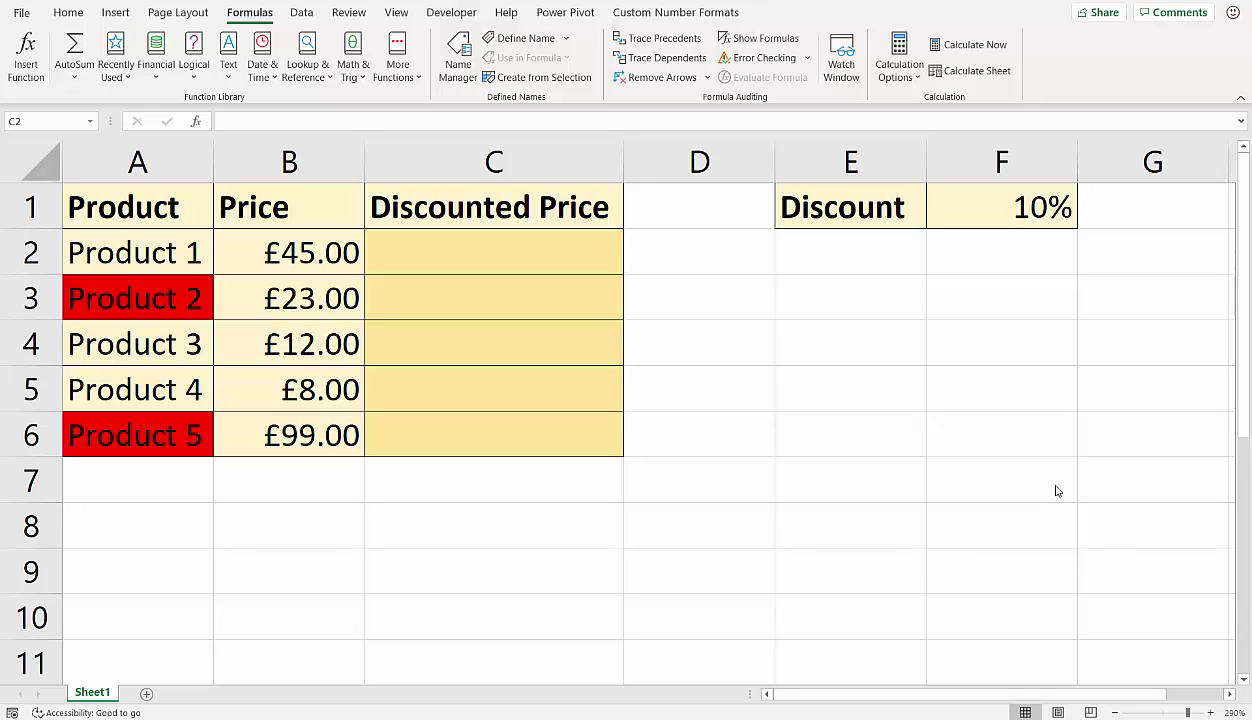
Step: With C2 selected, bring up Name Manager, which lists no defined names yet
click(466, 259)
key(shift+Down)
key(shift+Down)
key(shift+Down)
key(shift+Down)
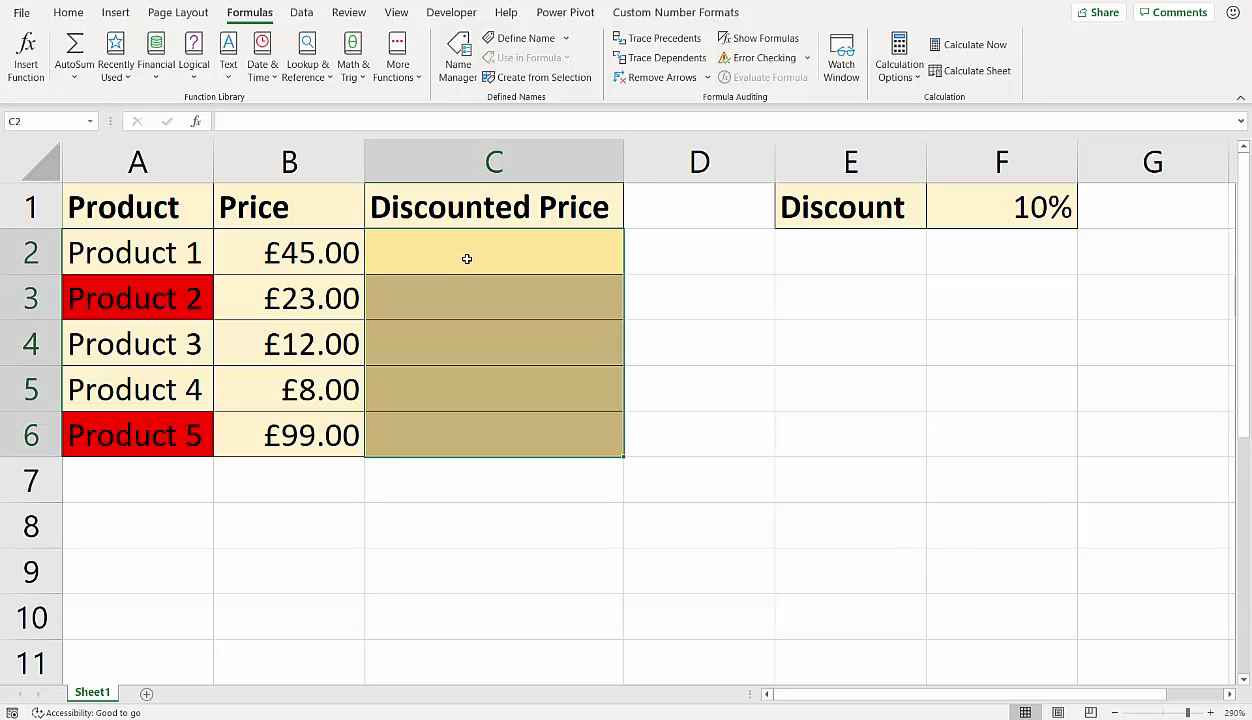
click(465, 257)
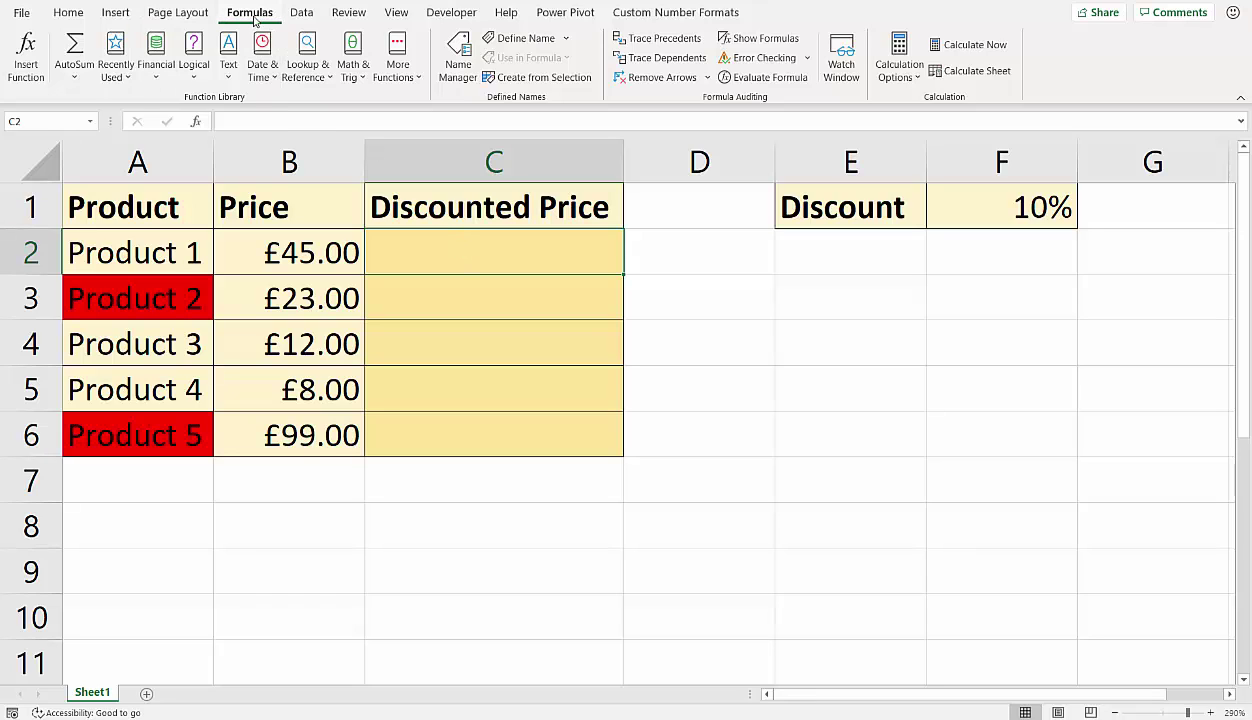
click(466, 70)
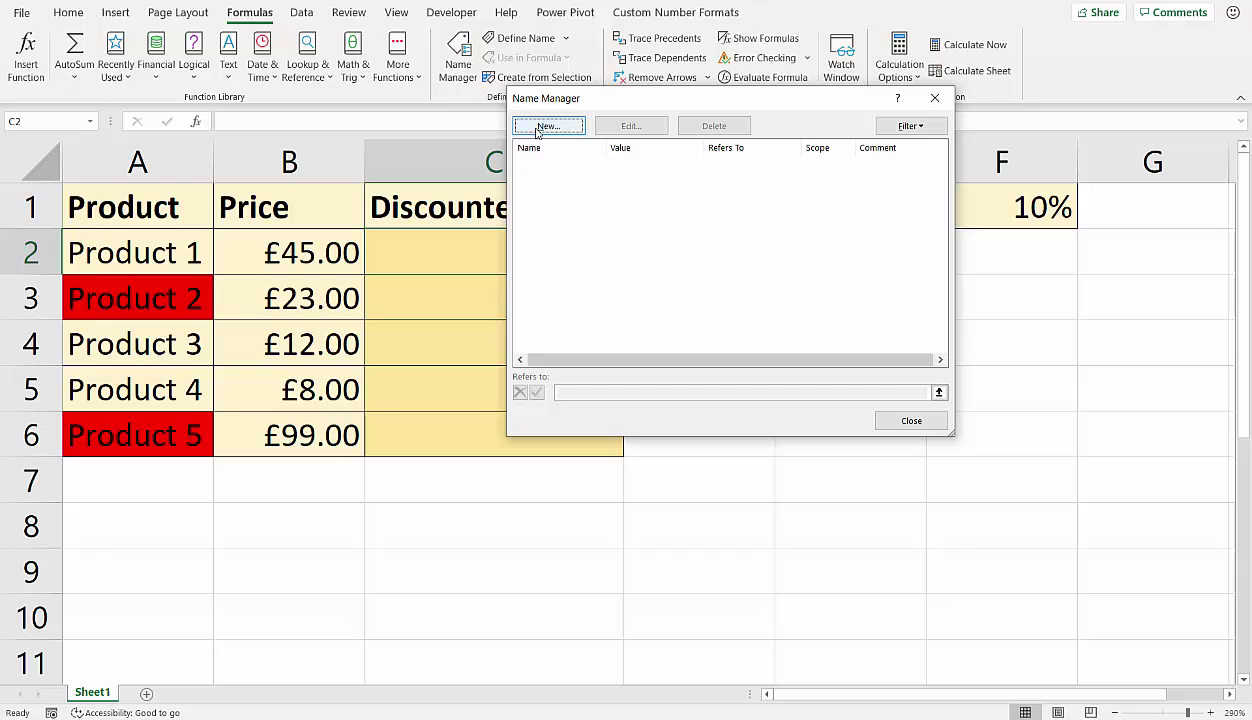
Step: Define a new name CellColour referring to =GET.CELL(38,Sheet1!A2) with a relative A2 reference
click(538, 128)
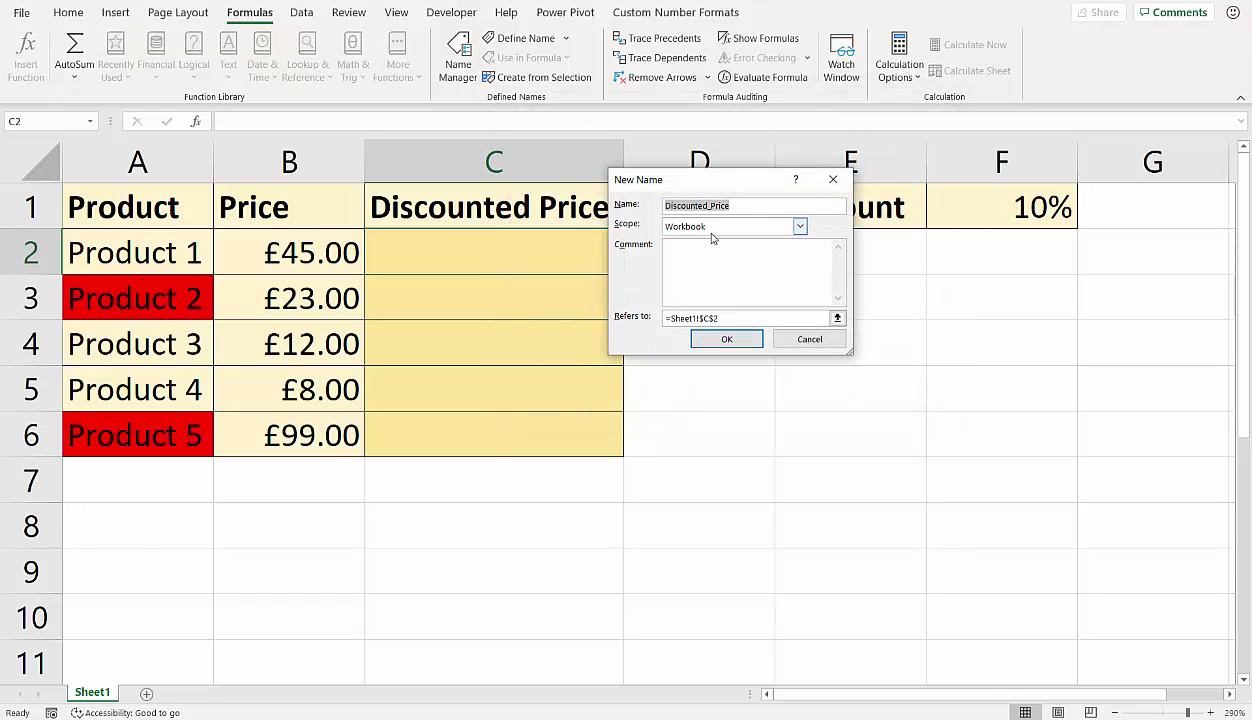
text(CellColour)
click(687, 312)
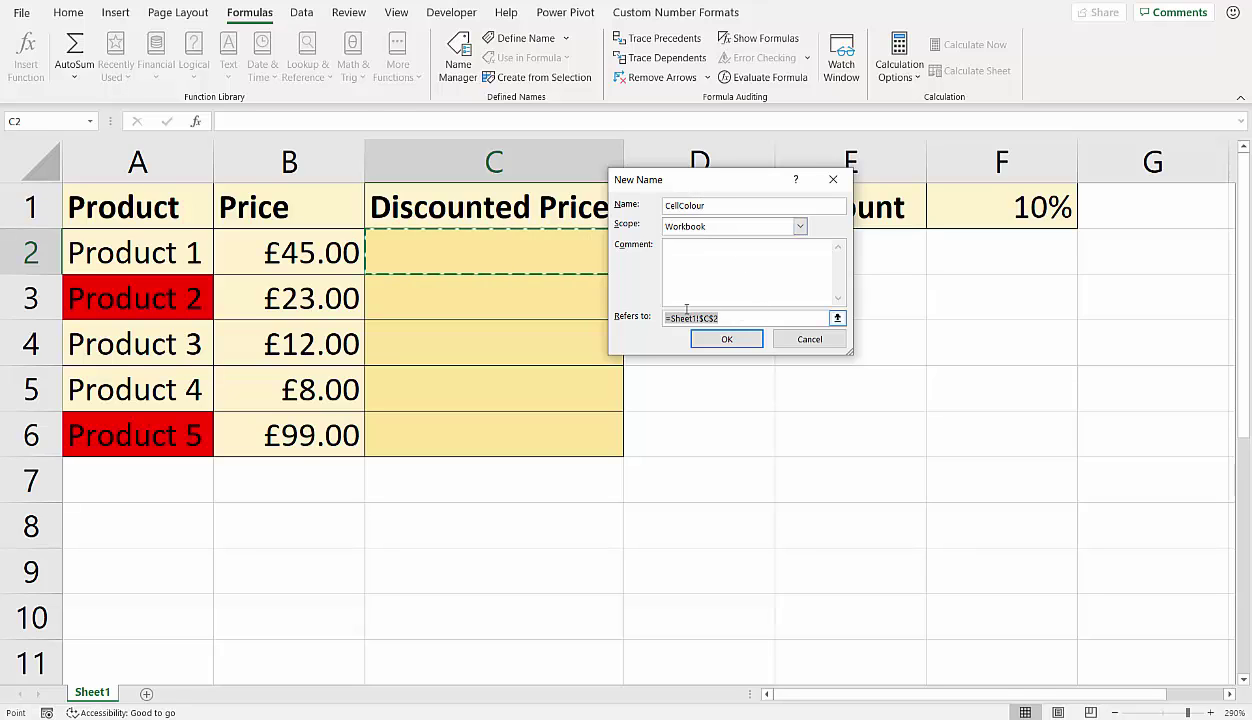
key(BackSpace)
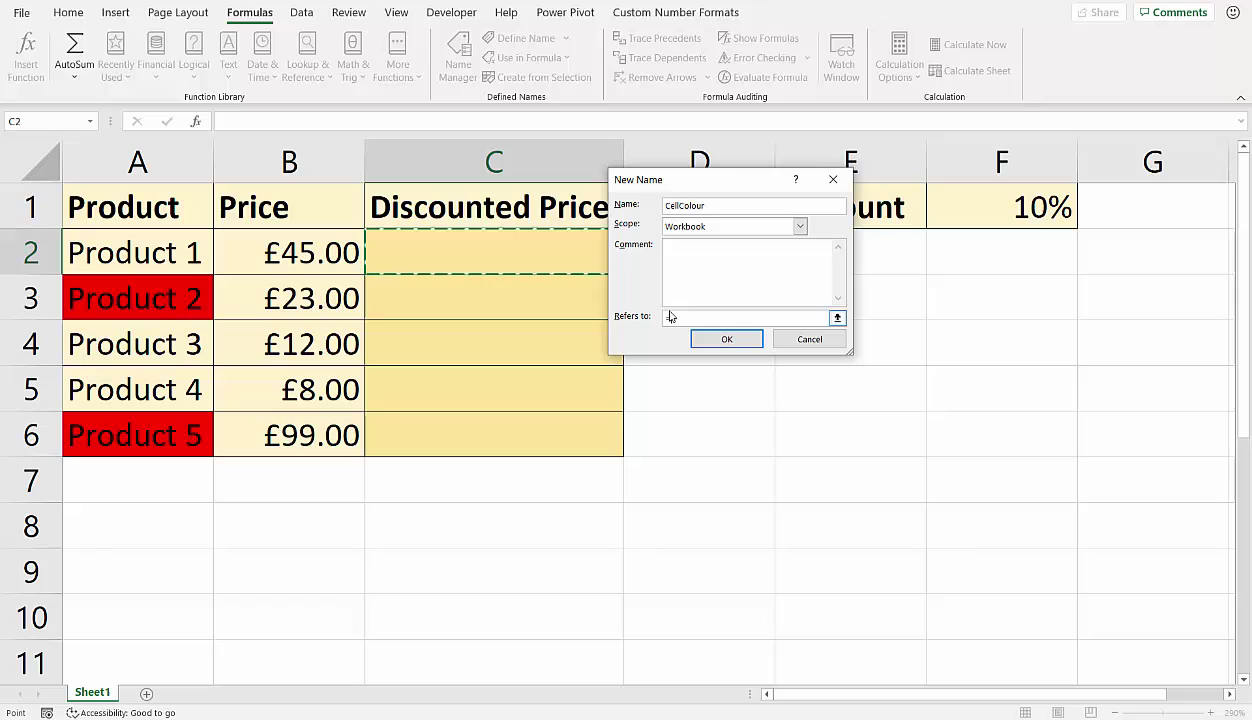
text(=GET.C)
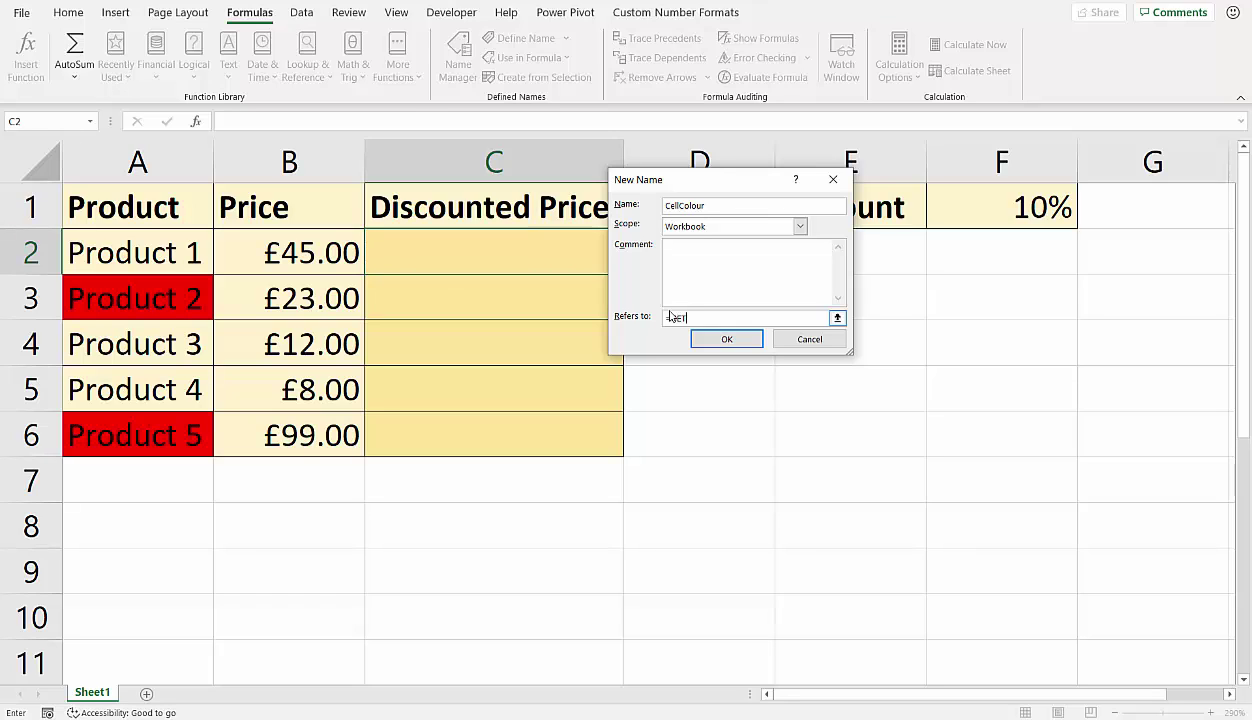
text(ELL()
text(38)
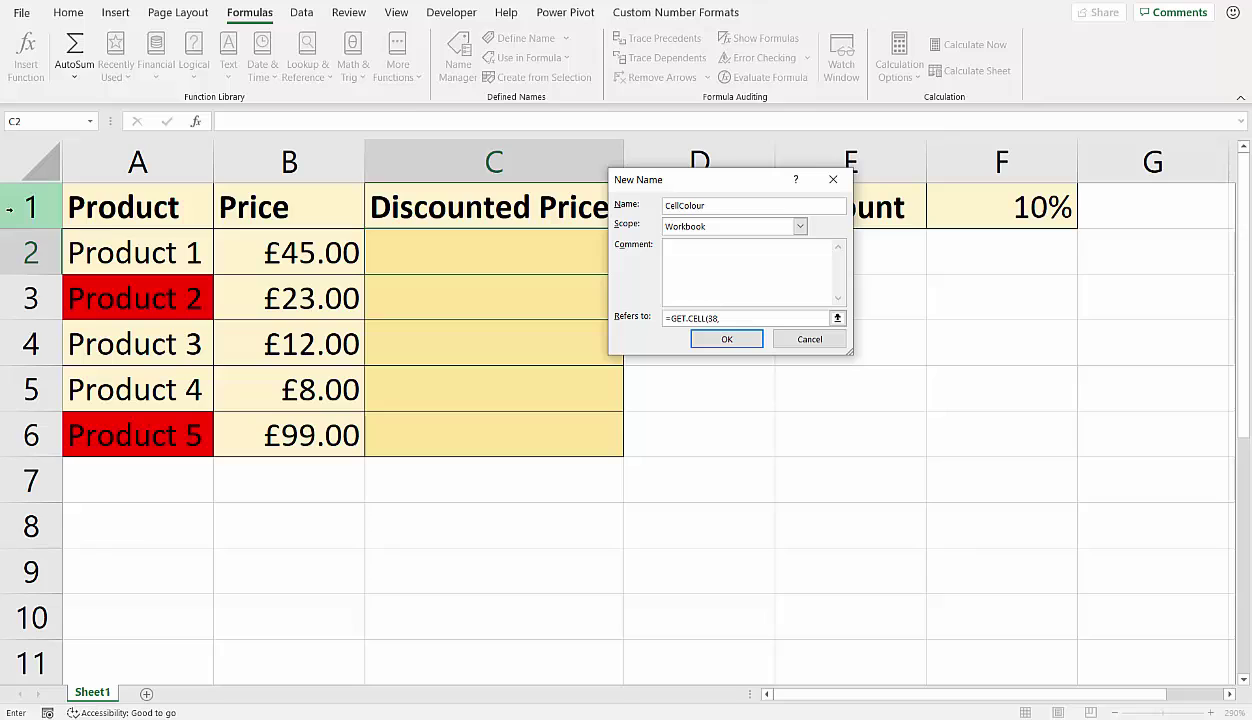
text(,)
click(159, 256)
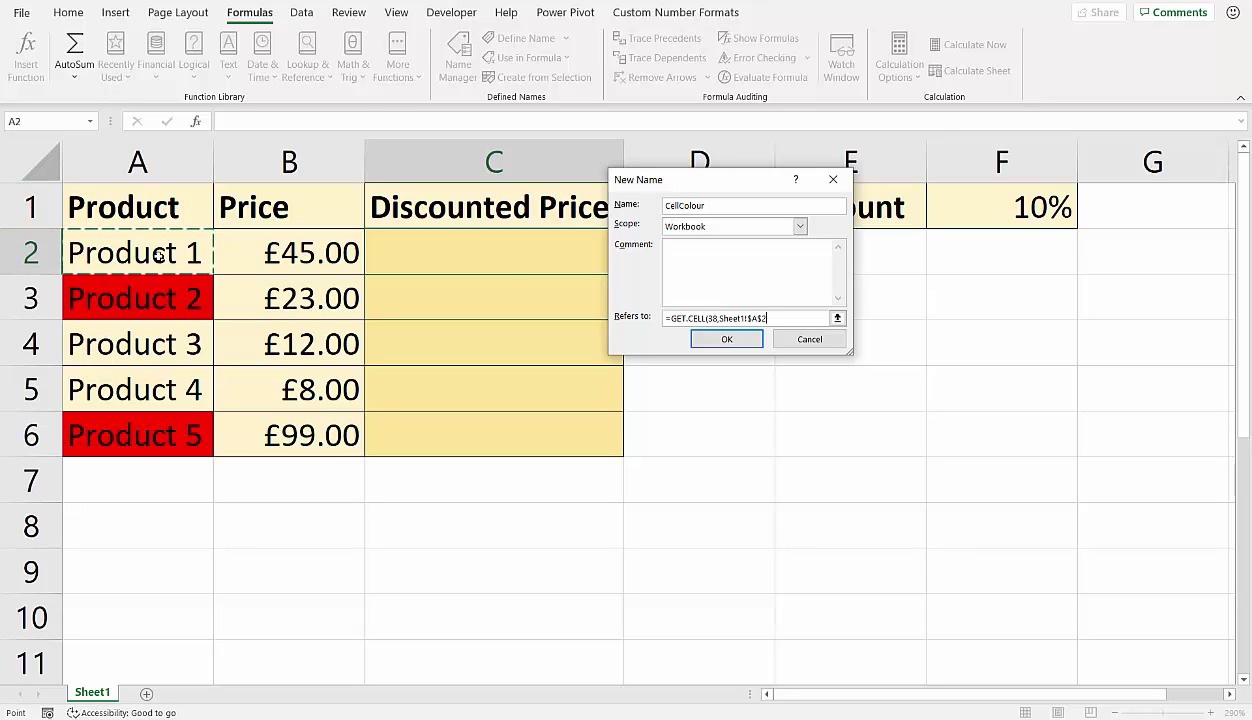
click(762, 318)
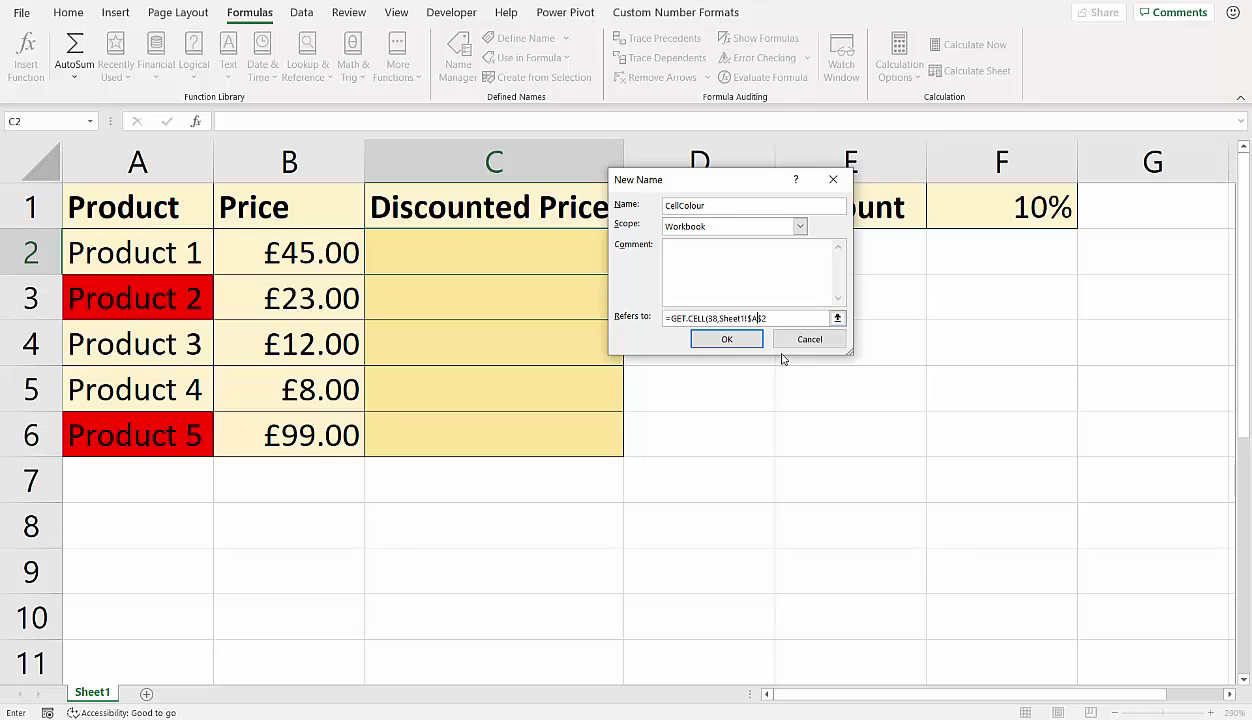
key(F4)
key(F4)
drag(719, 318, 759, 318)
click(727, 340)
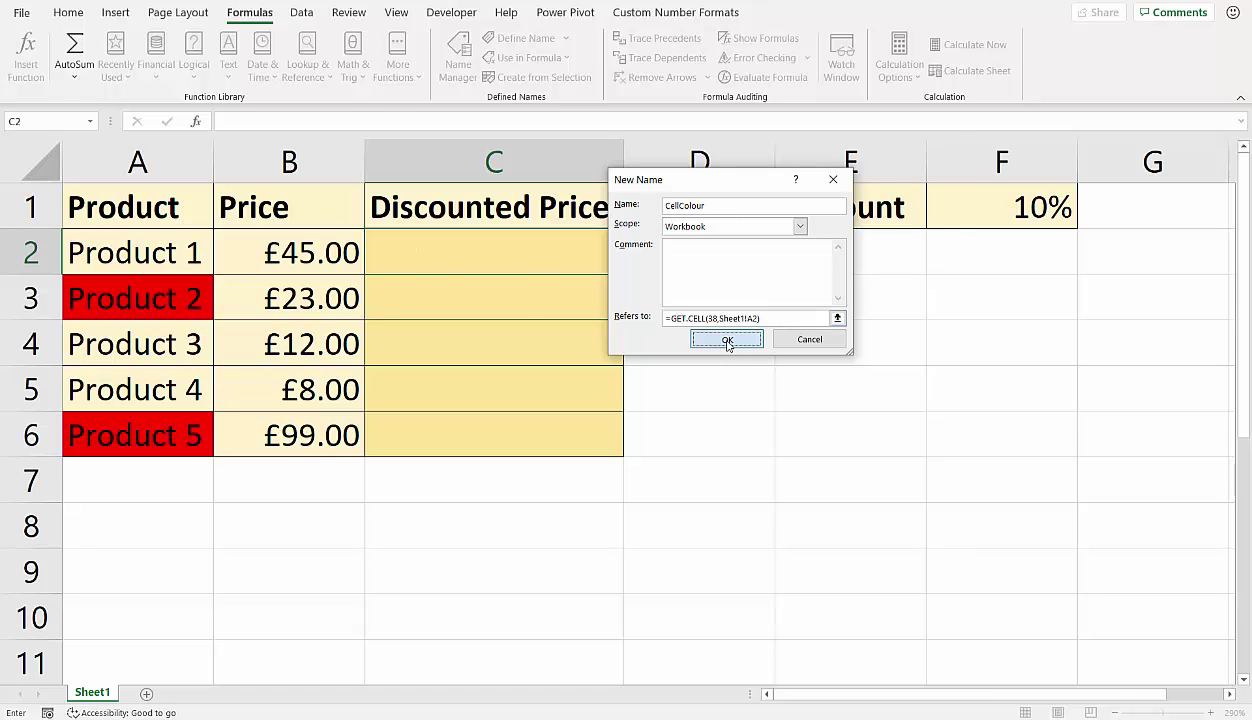
Step: Close Name Manager, enter =CellColour in C2 in General format, and fill it down to C6
click(909, 414)
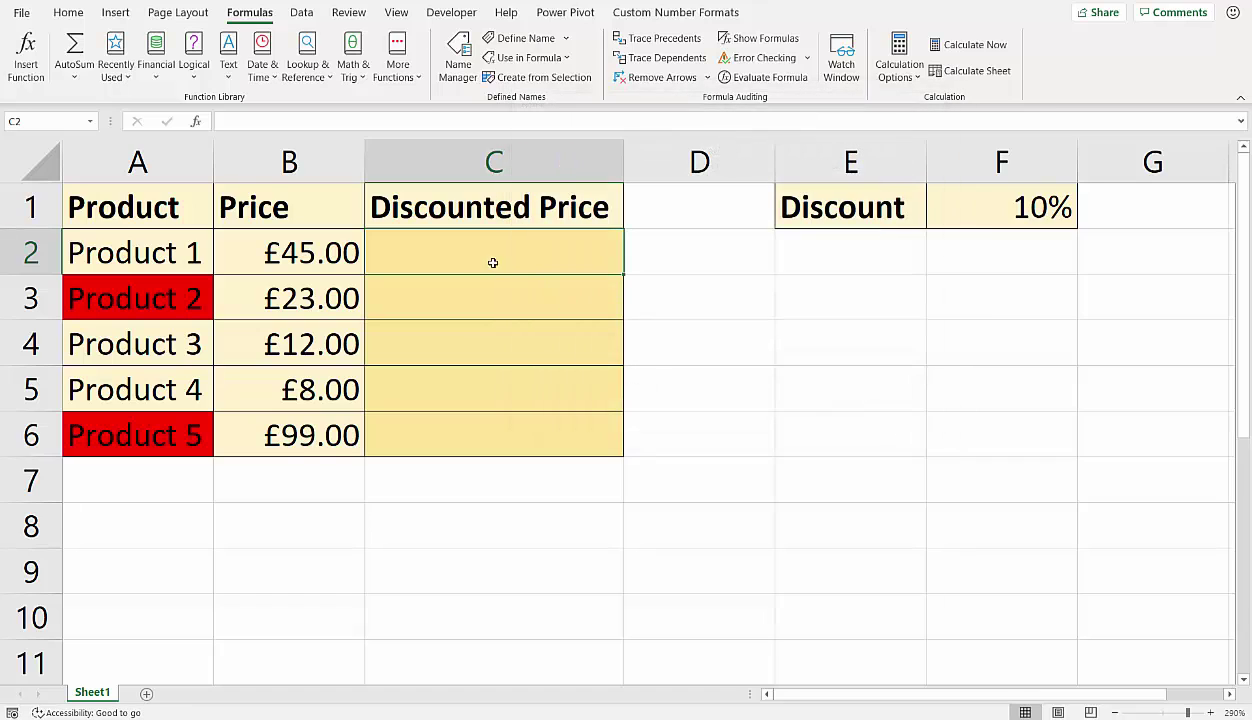
text(=c)
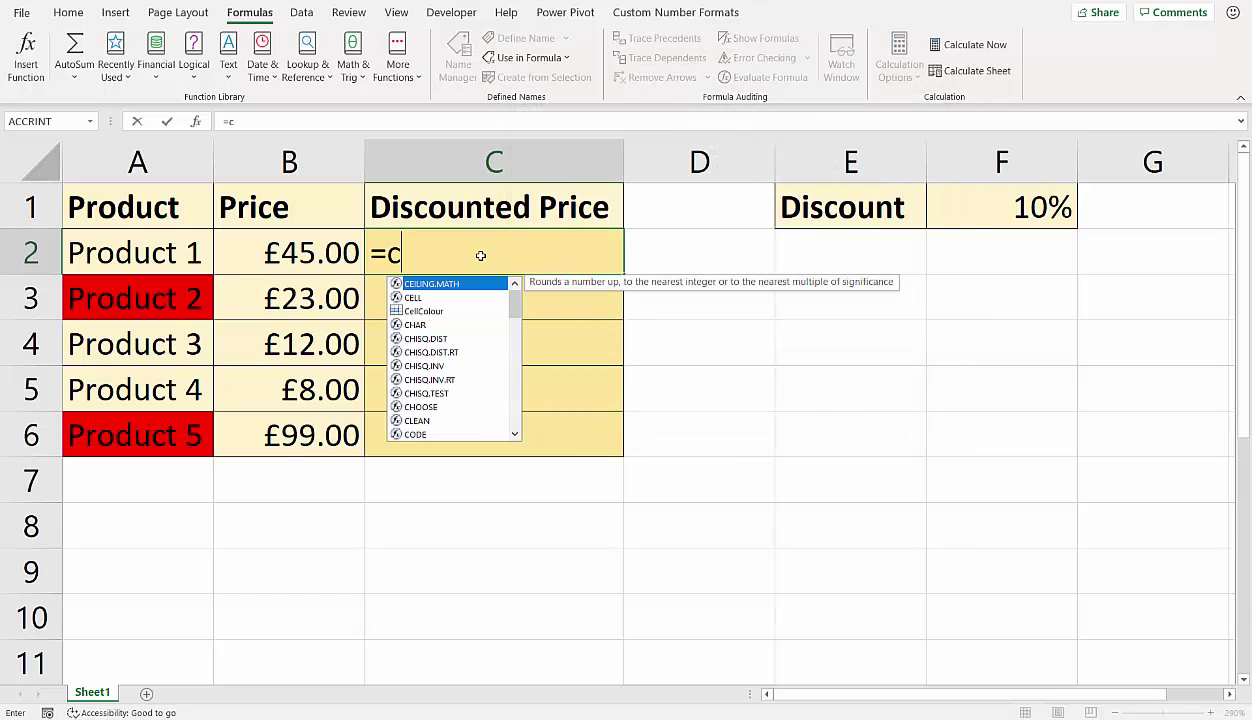
text(el)
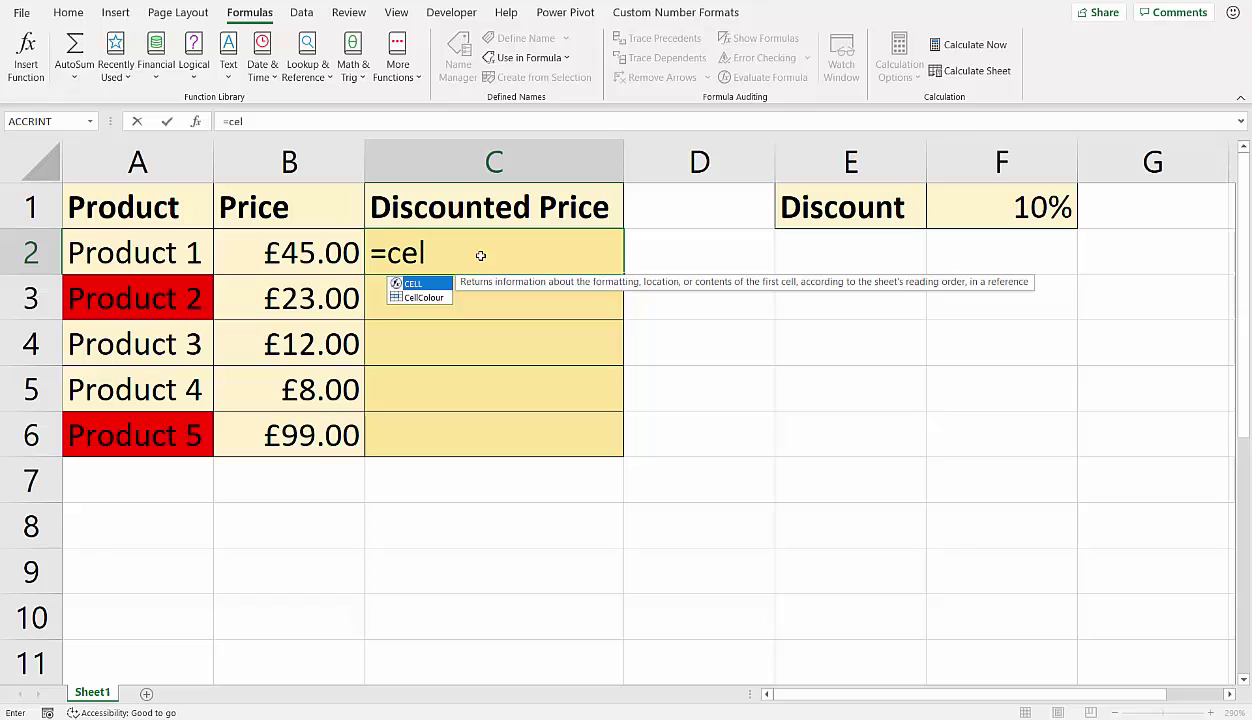
double_click(415, 300)
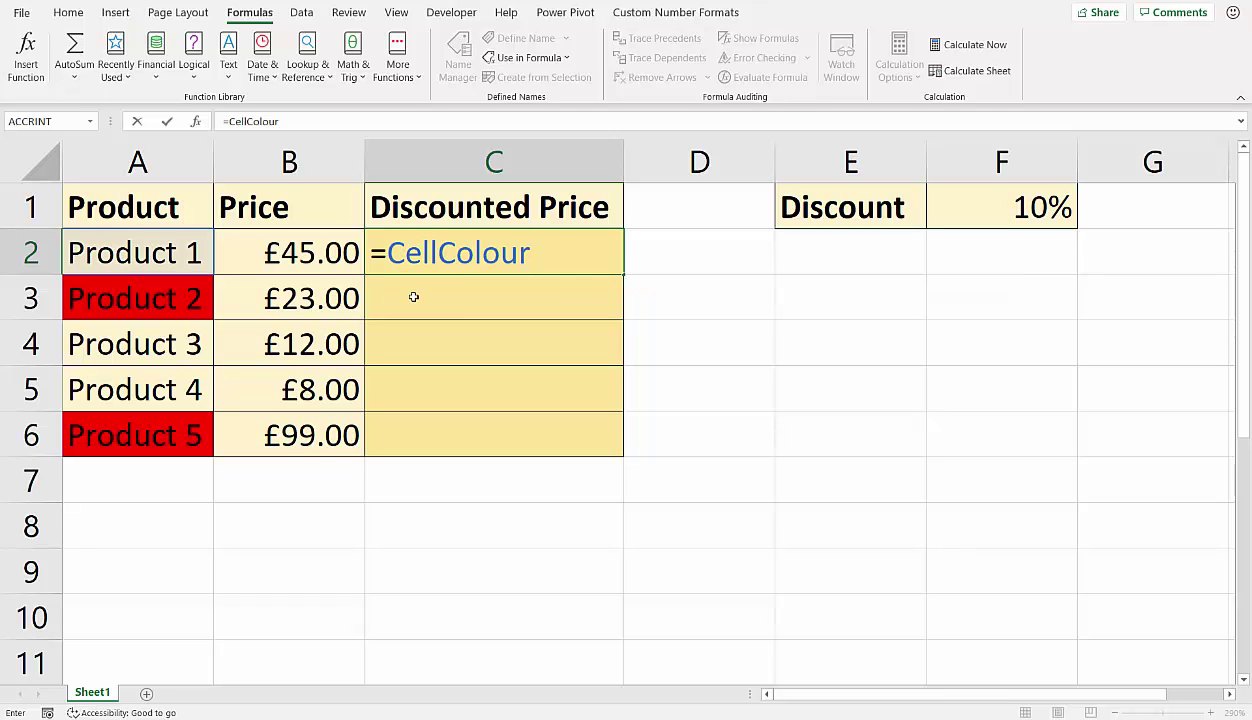
key(Return)
click(550, 240)
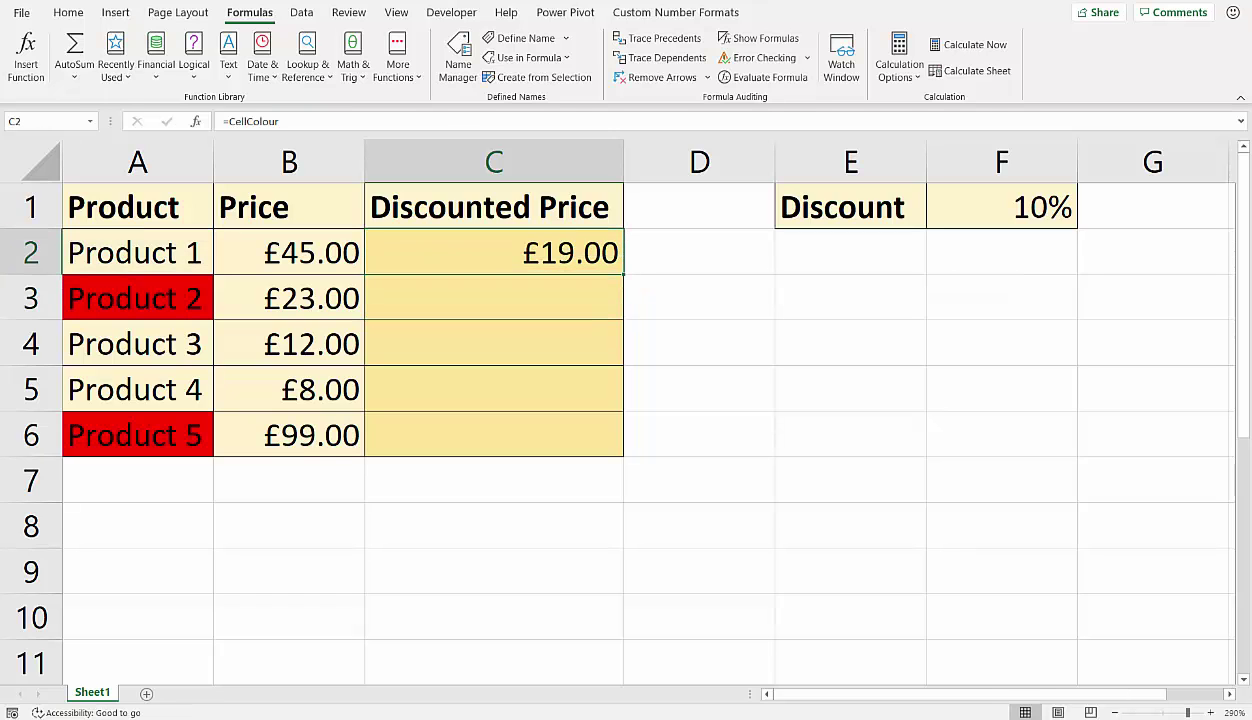
click(68, 13)
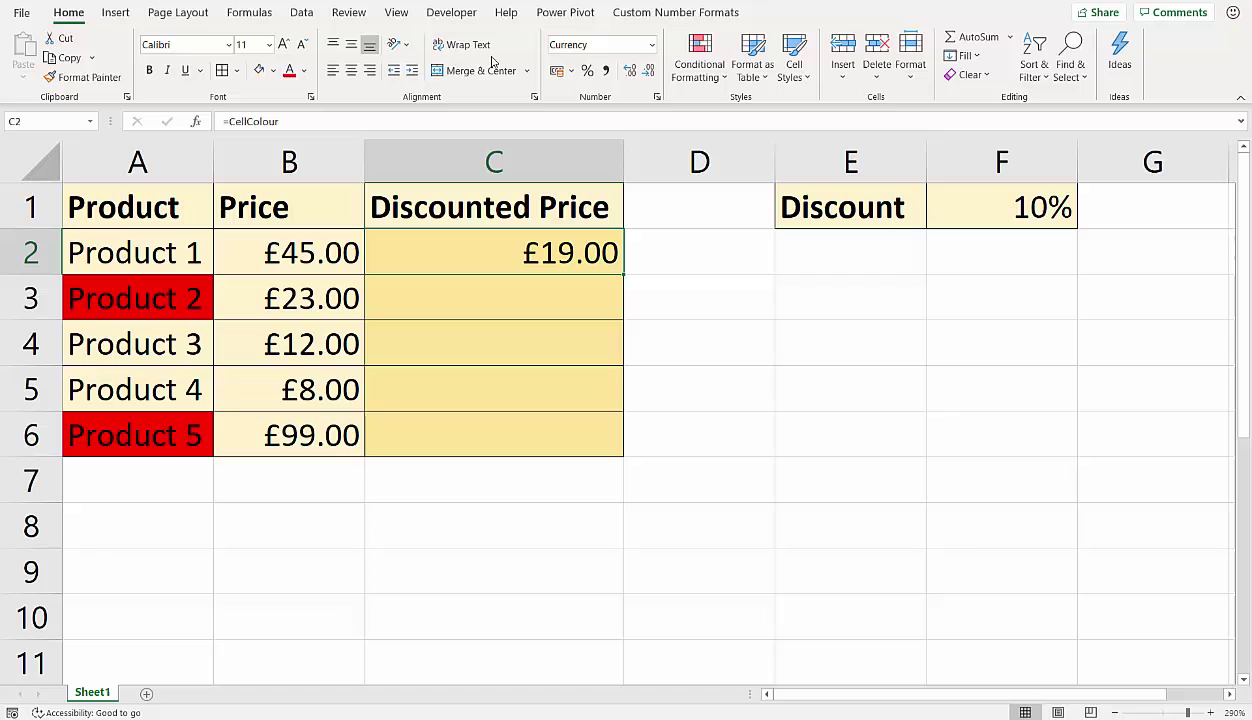
click(645, 46)
click(626, 76)
drag(621, 273, 625, 440)
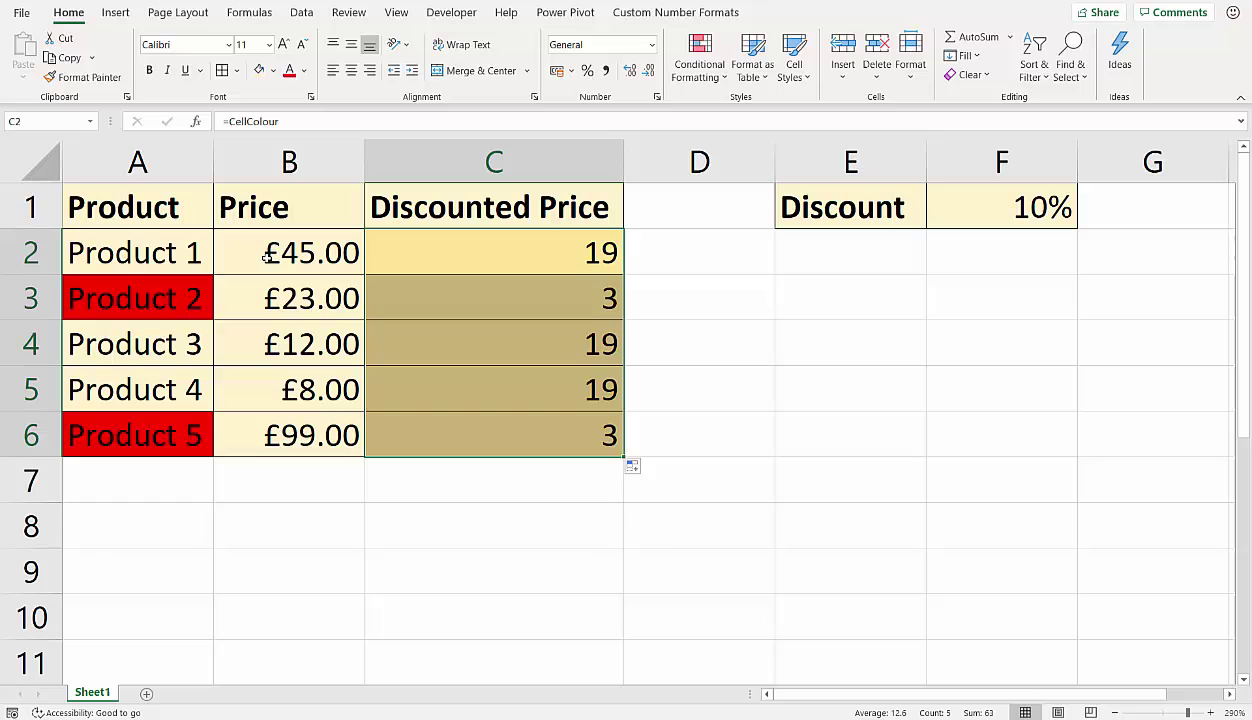
Step: Compare the uncoloured Product 1 cell with the red Product 2 and 5 cells, then reselect C2
click(146, 252)
click(168, 293)
mouse_move(168, 293)
mouse_down()
mouse_move(193, 390)
mouse_move(168, 432)
mouse_move(171, 298)
mouse_up()
click(166, 436)
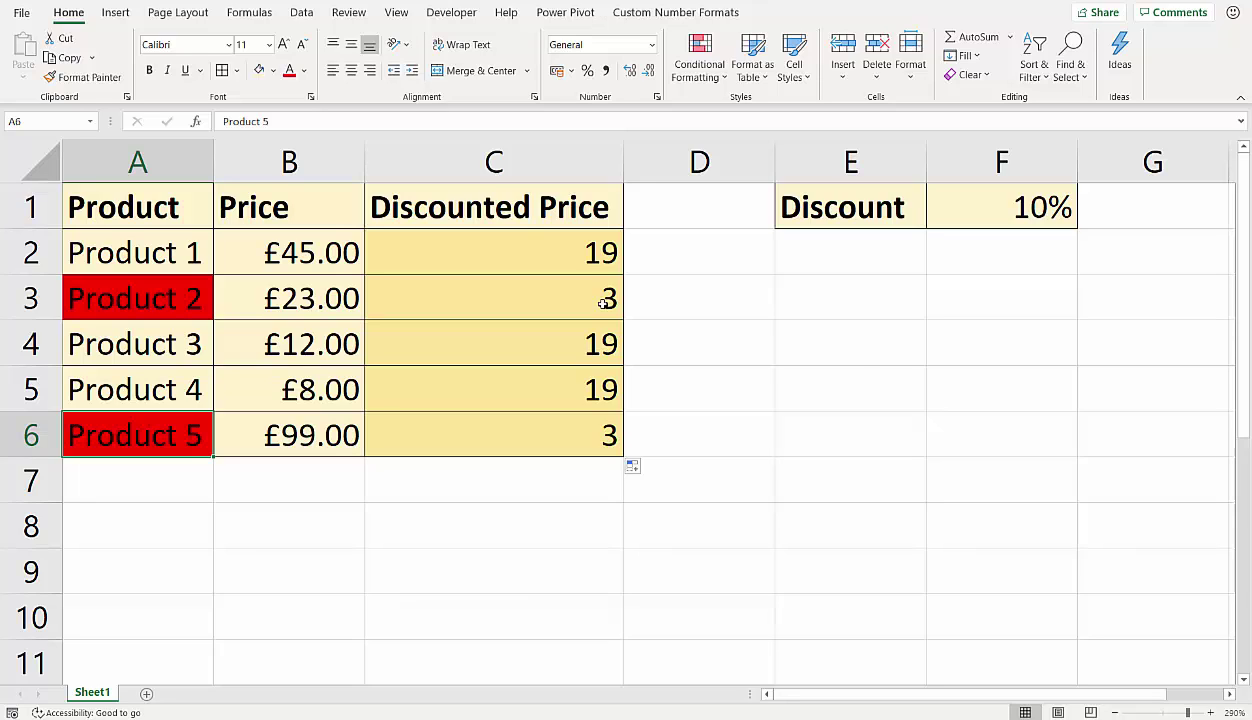
click(503, 255)
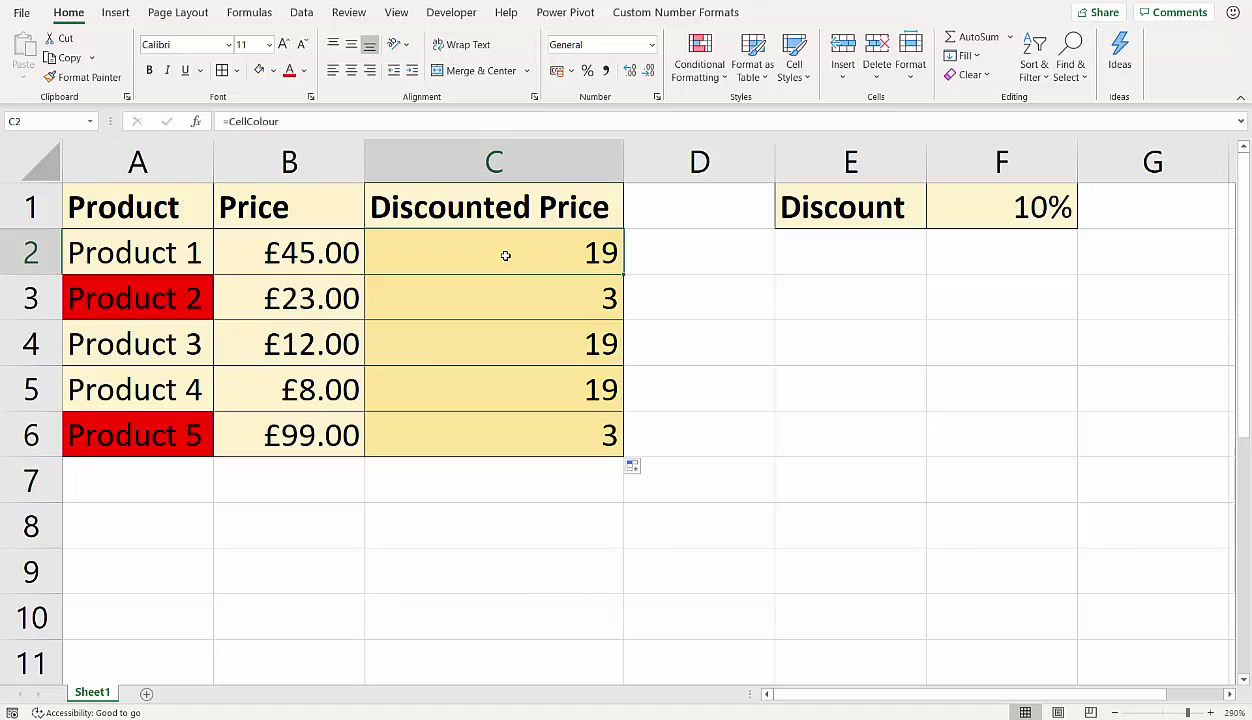
Step: Change C2 to =CellColour=3 and fill it down to C6, showing TRUE for red products
double_click(559, 257)
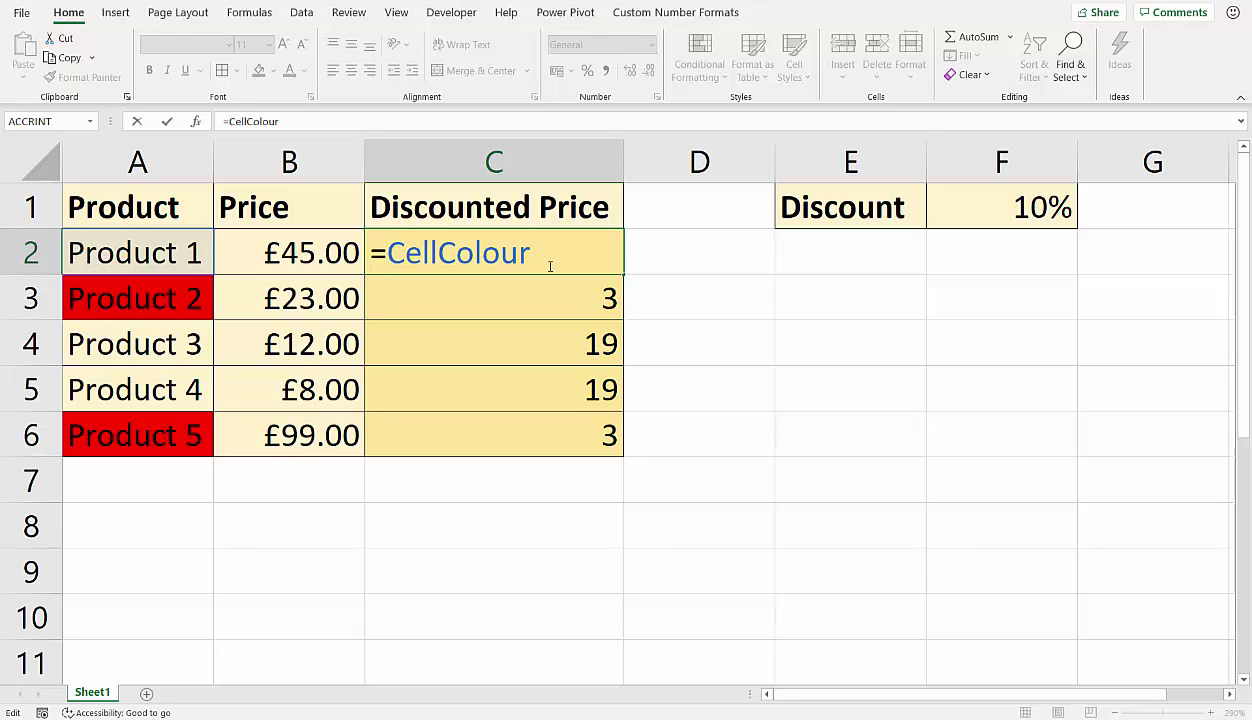
text(=3)
key(Return)
click(575, 245)
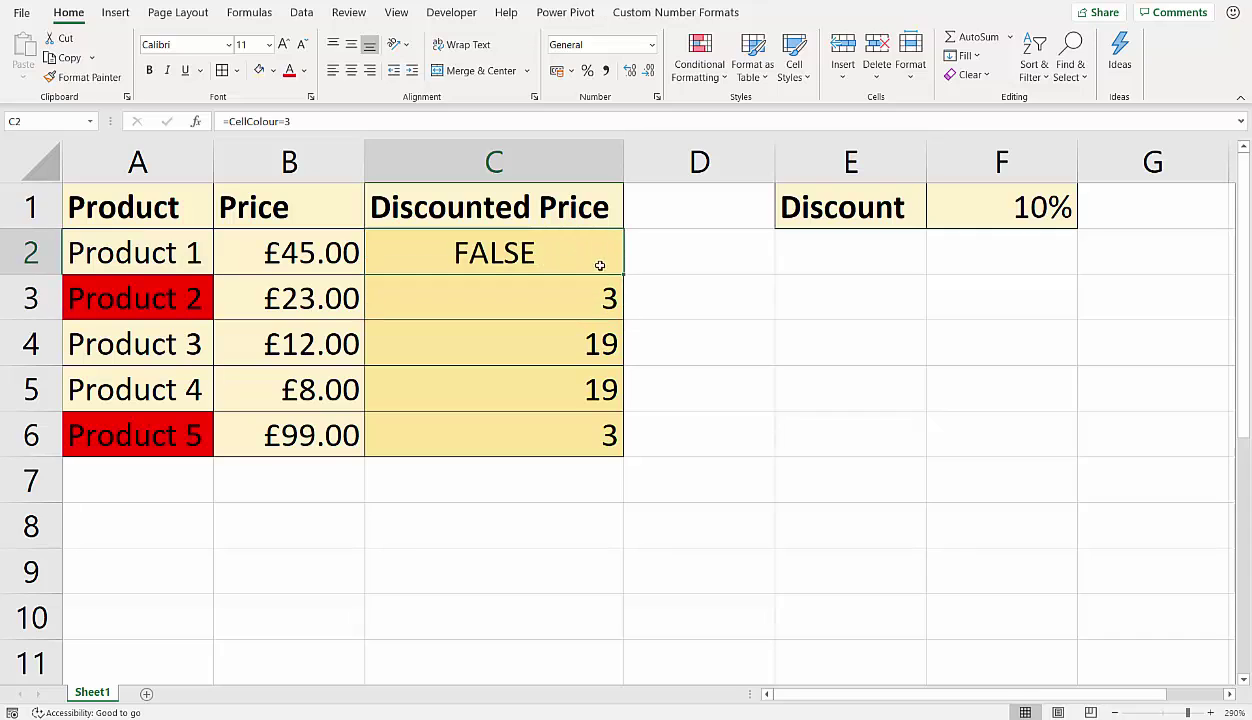
double_click(623, 274)
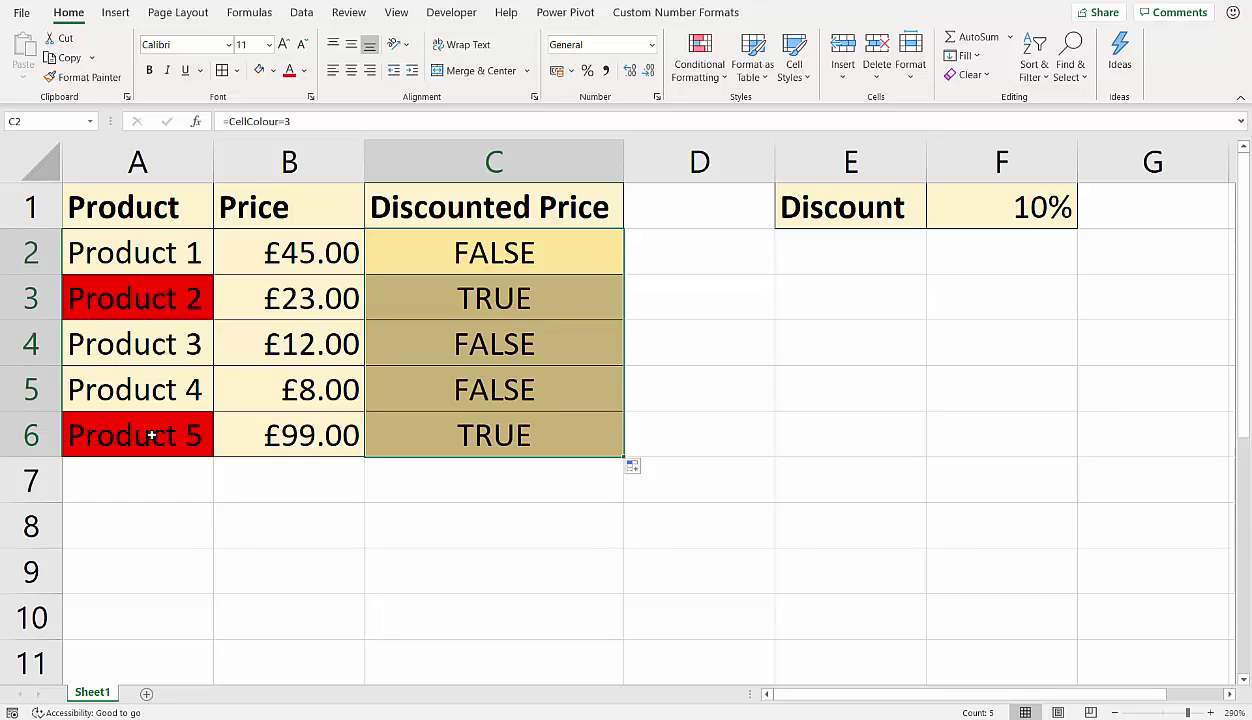
Step: Wrap C2's CellColour=3 test in an IF whose true result starts with B2
double_click(470, 253)
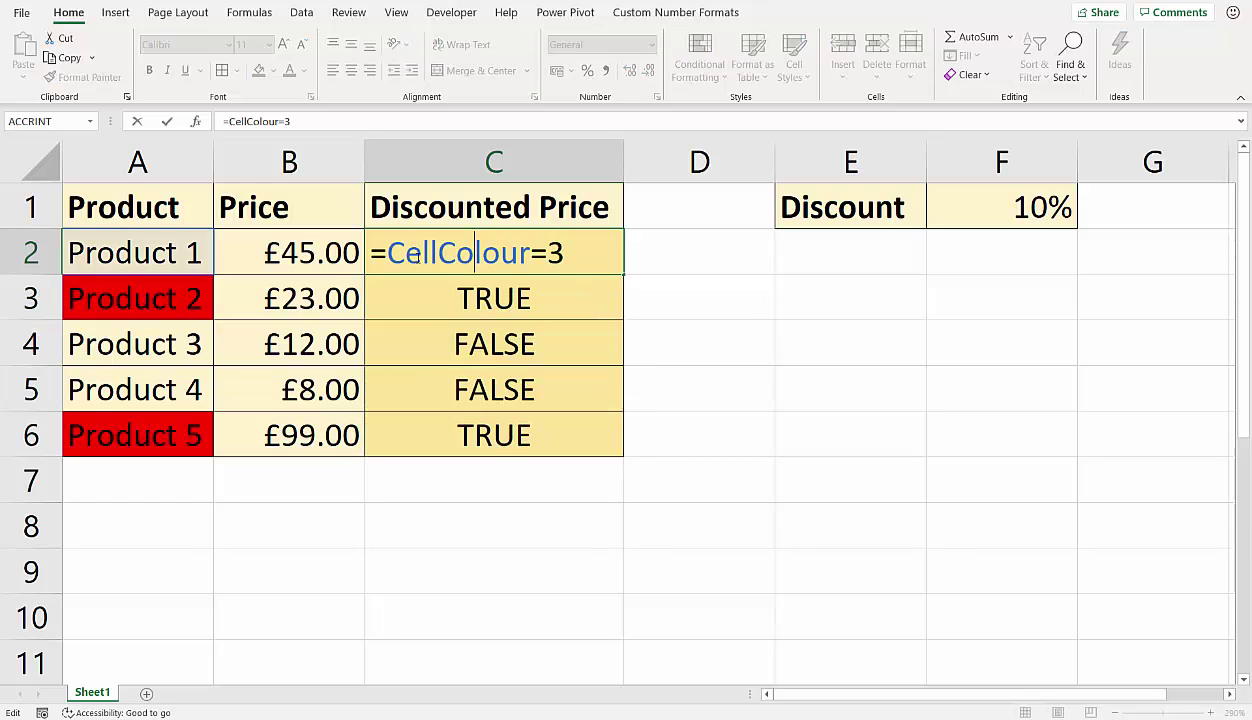
click(385, 253)
text(IF)
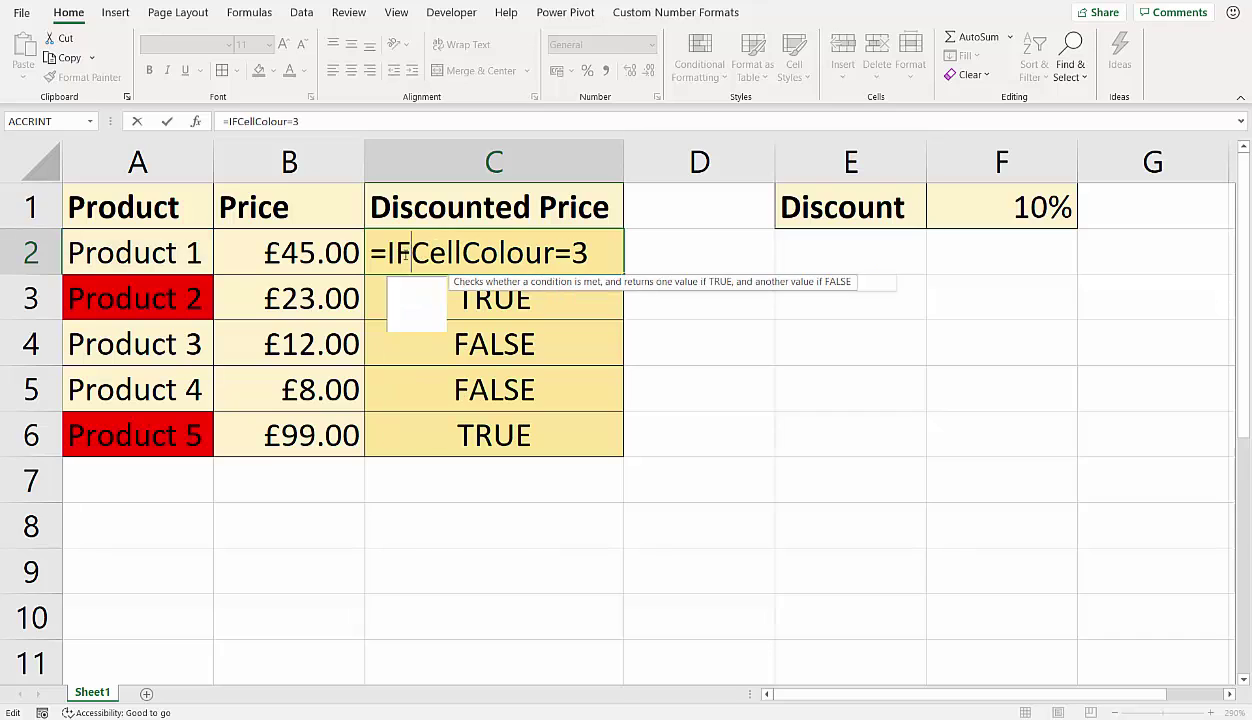
text(()
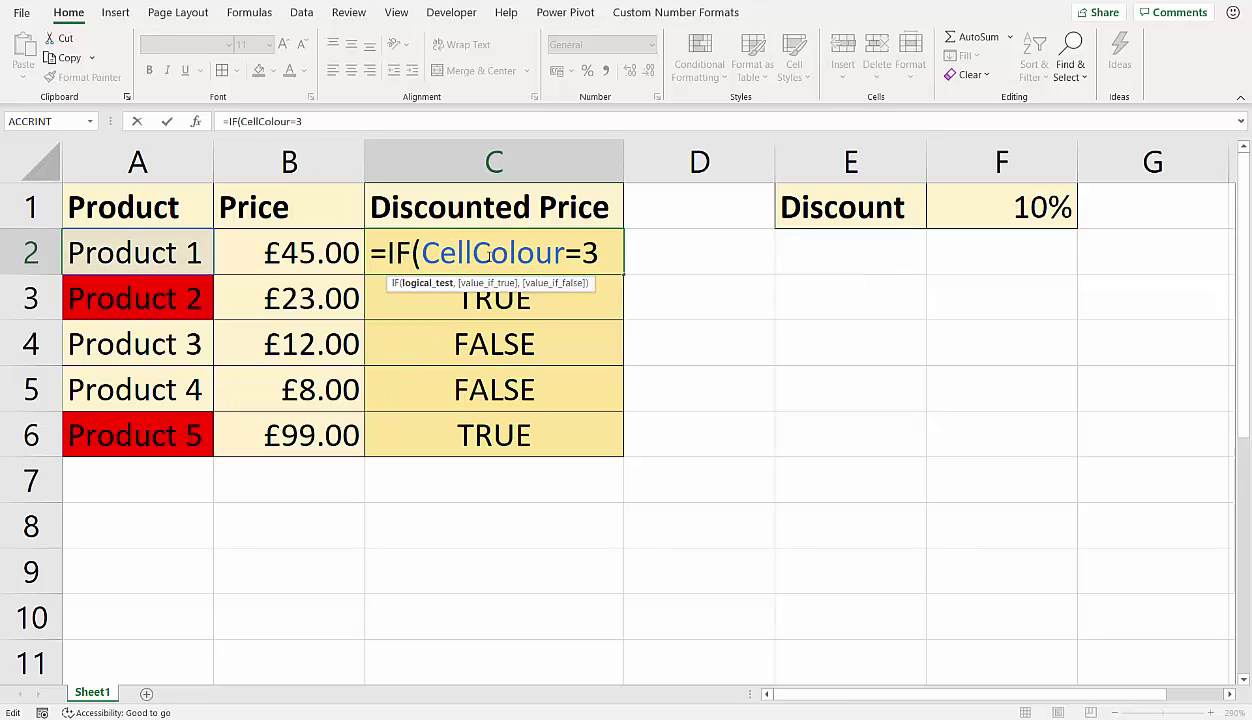
click(598, 253)
text(,)
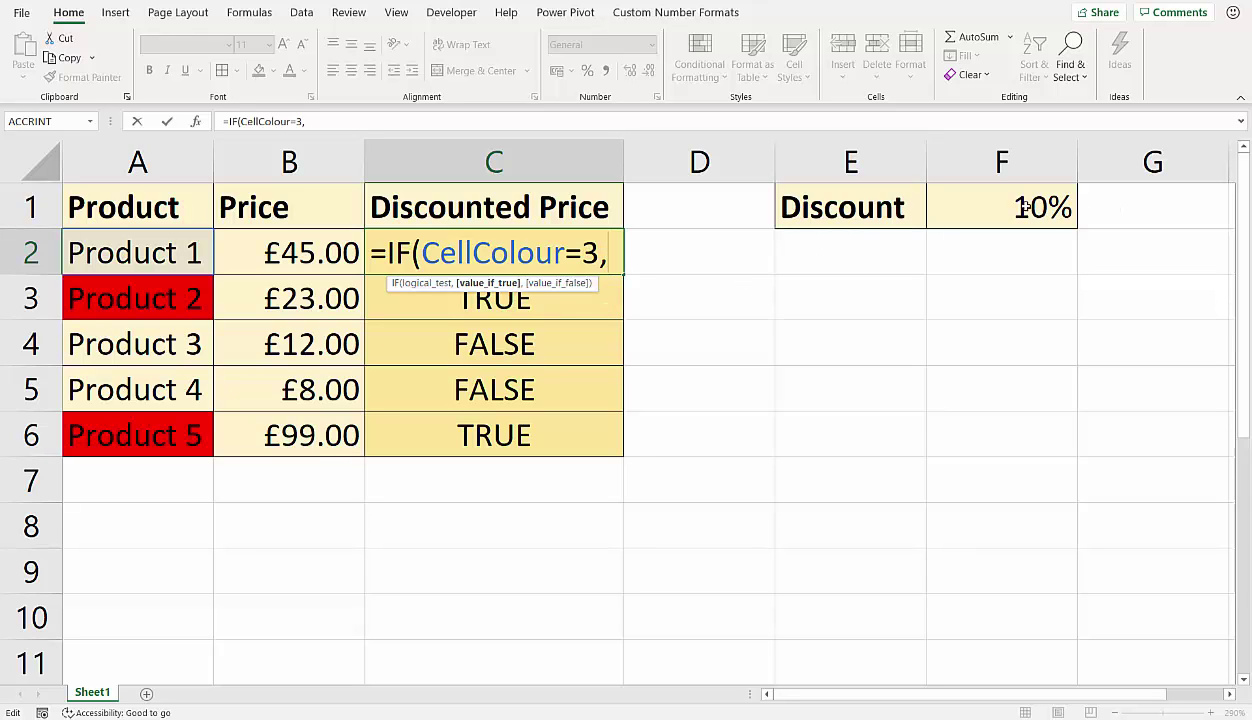
click(307, 250)
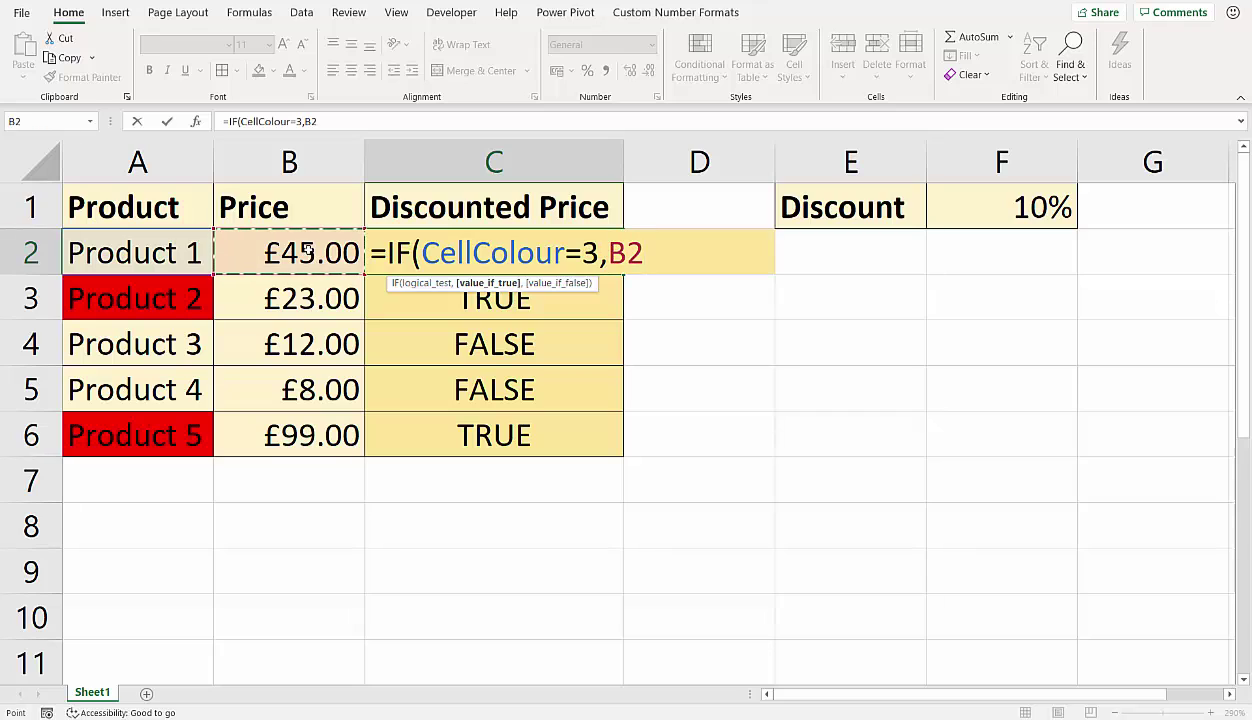
Step: Complete C2 as =IF(CellColour=3,B2*(1-$F$1),B2), returning 45 for Product 1
text(*)
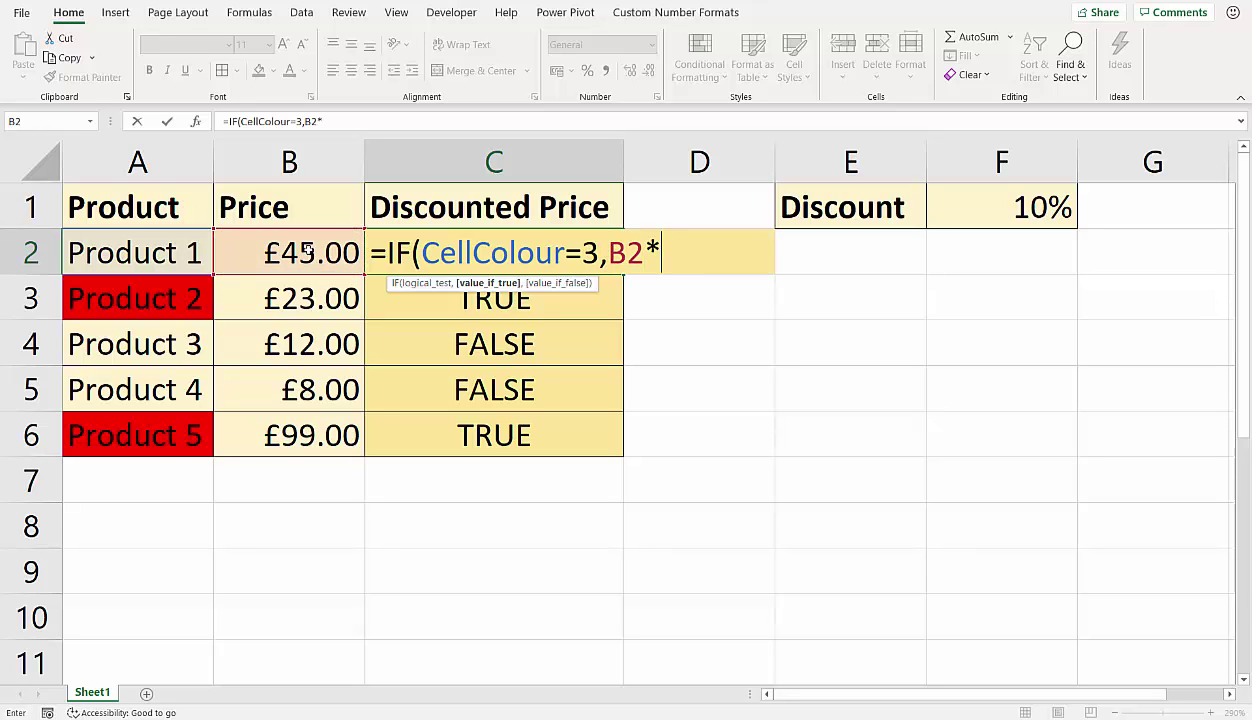
text((1-)
click(1000, 210)
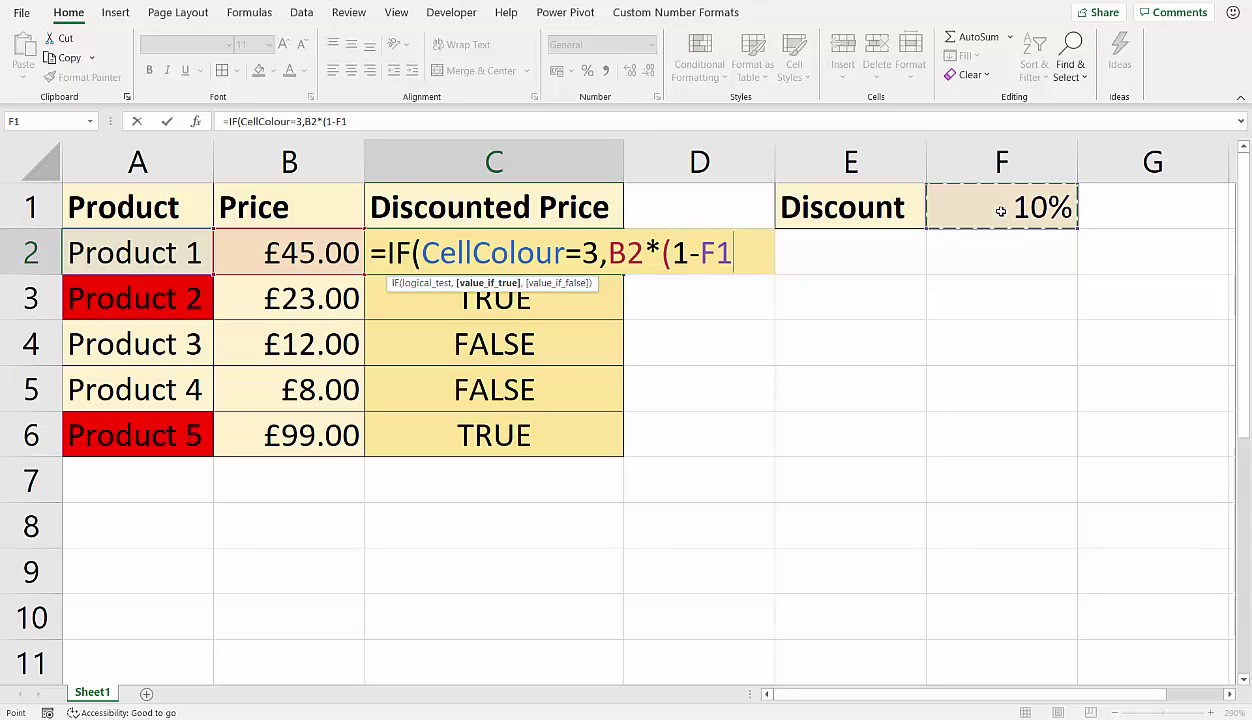
key(F4)
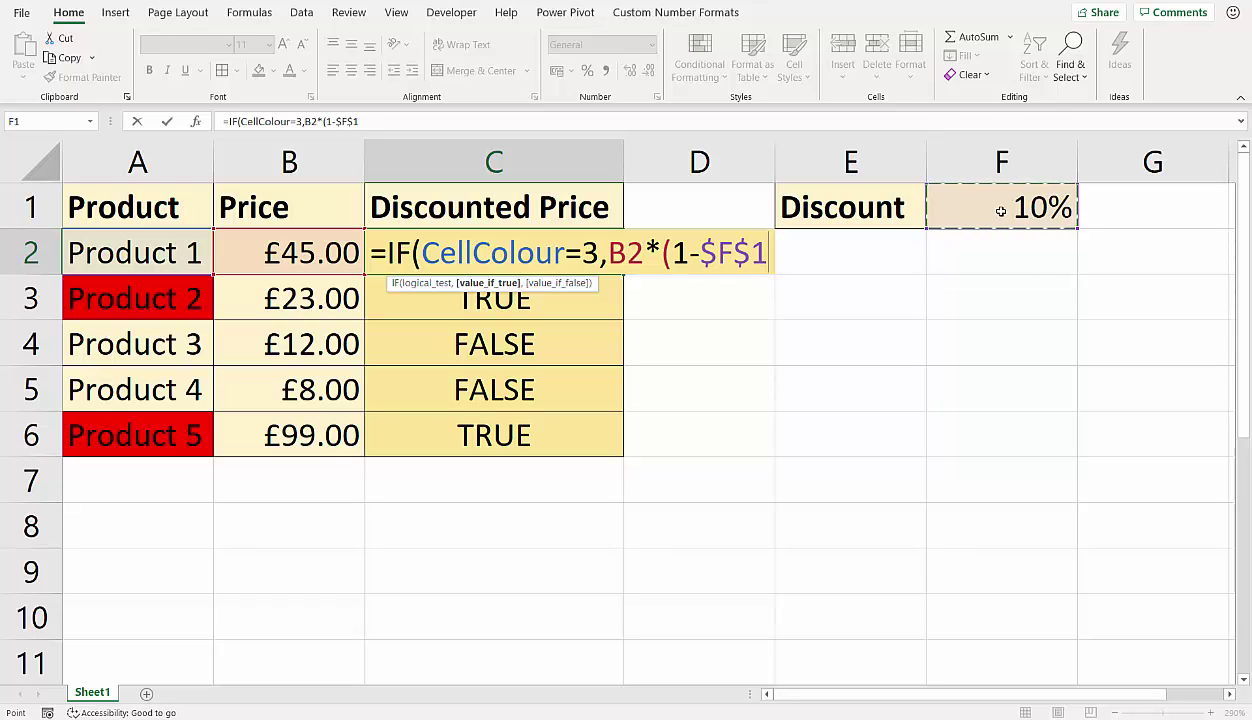
text())
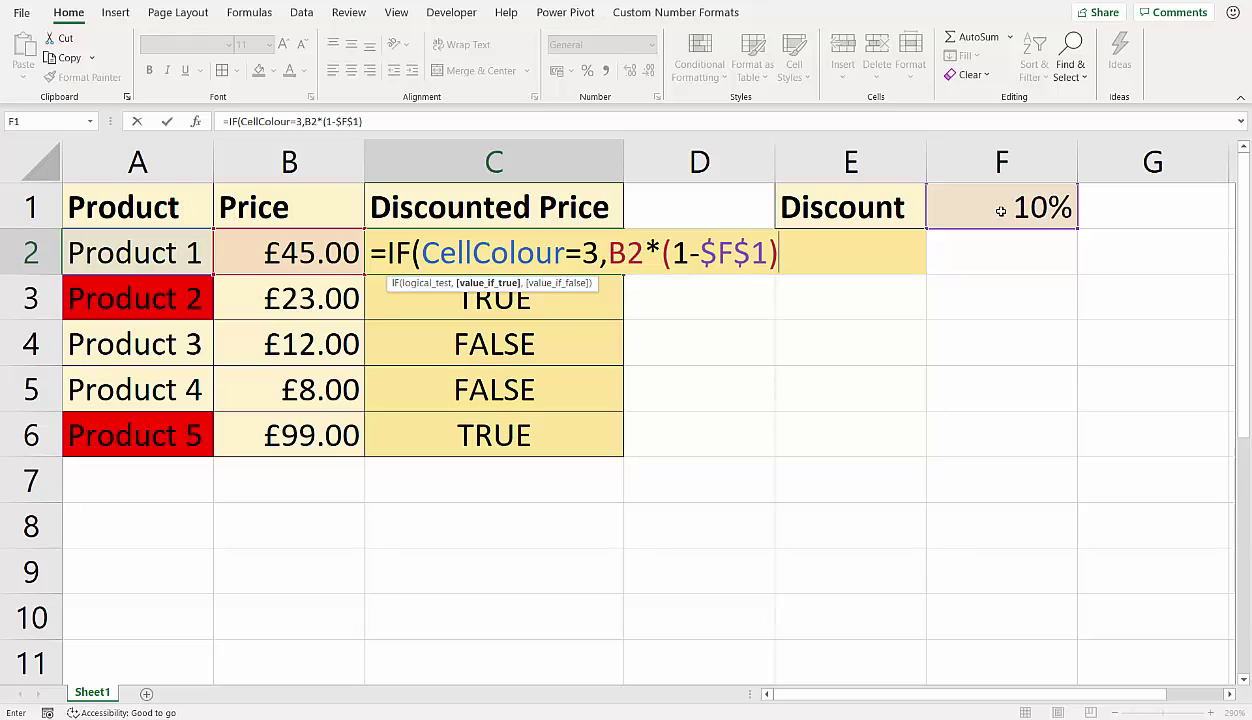
text(,)
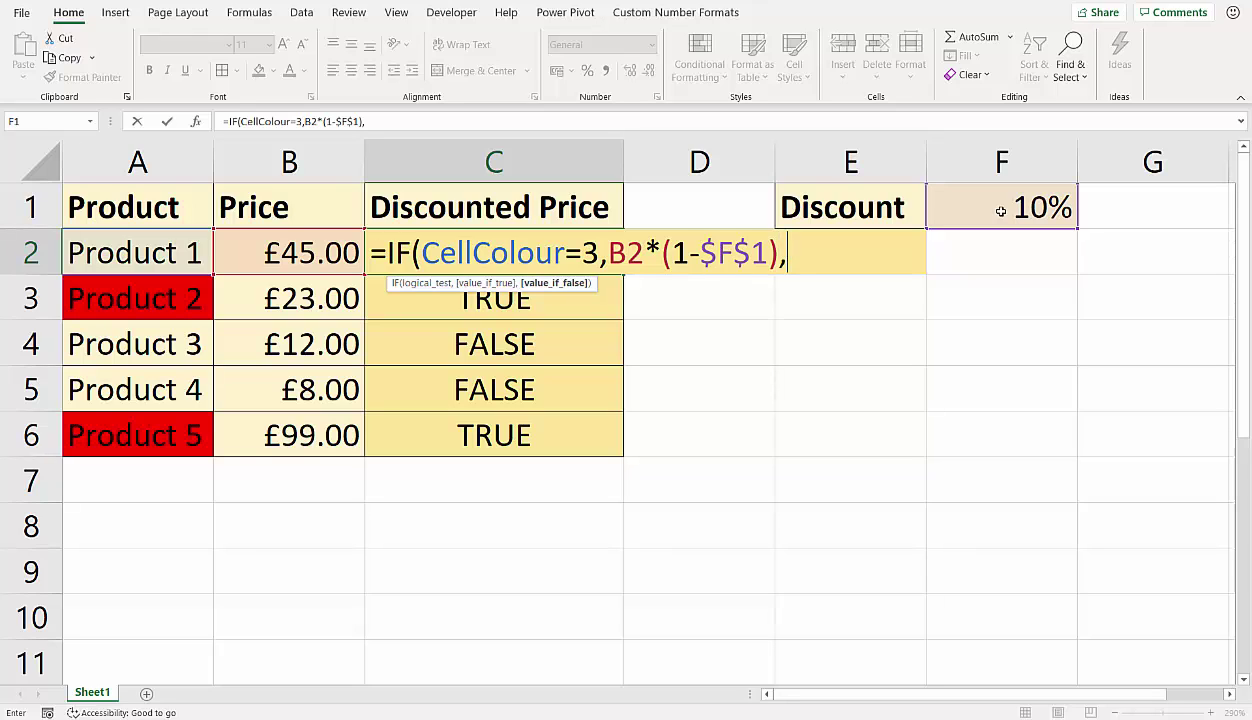
click(288, 253)
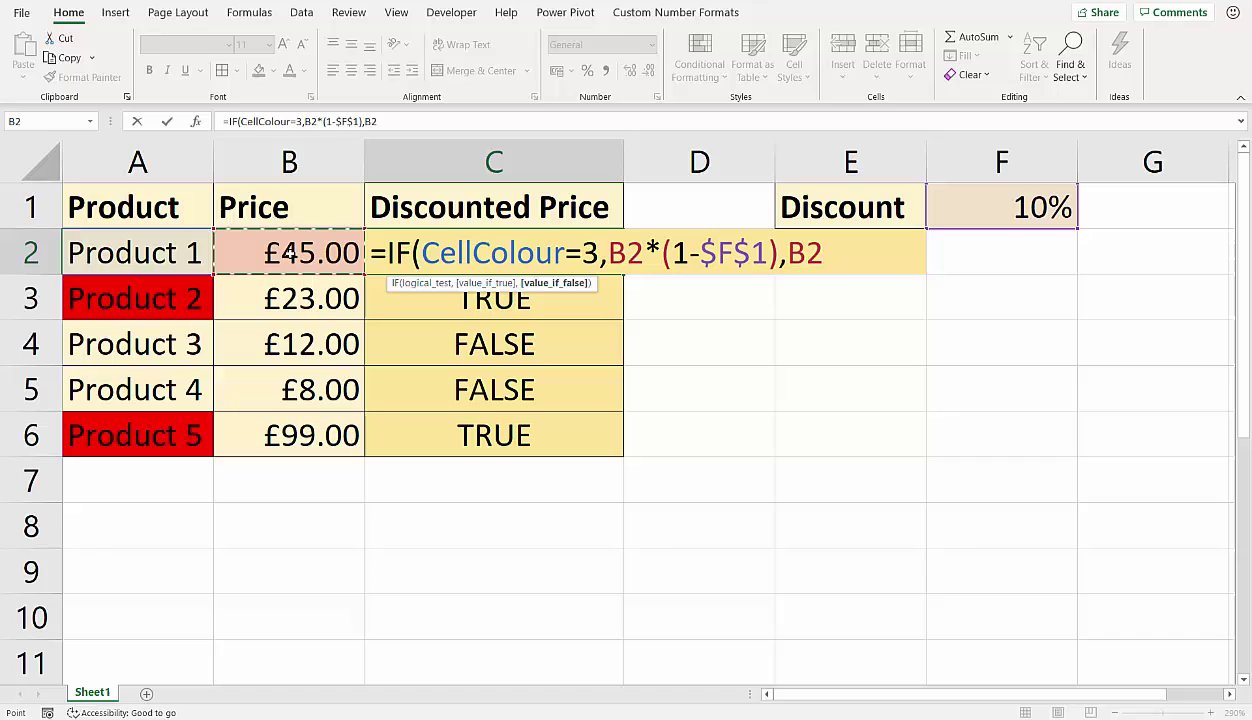
text())
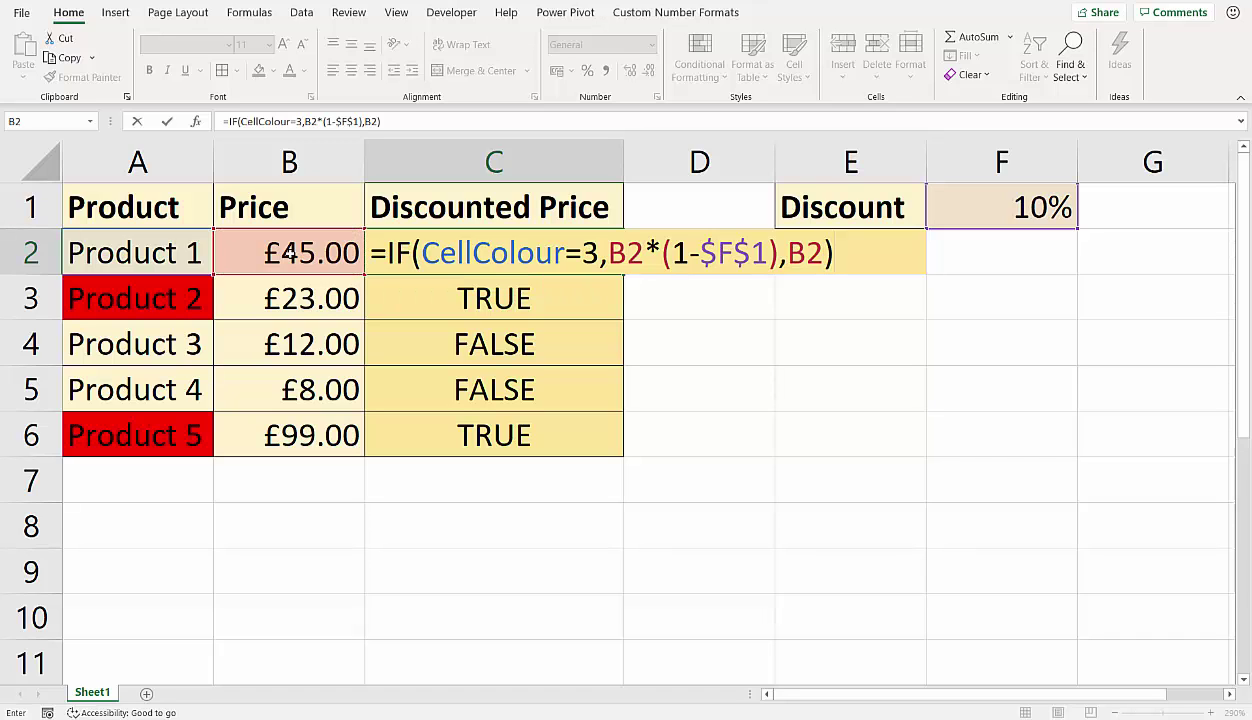
key(Return)
Step: Fill the C2 discount formula down to C6 and format the results as Currency (£45.00 to £89.10)
click(601, 250)
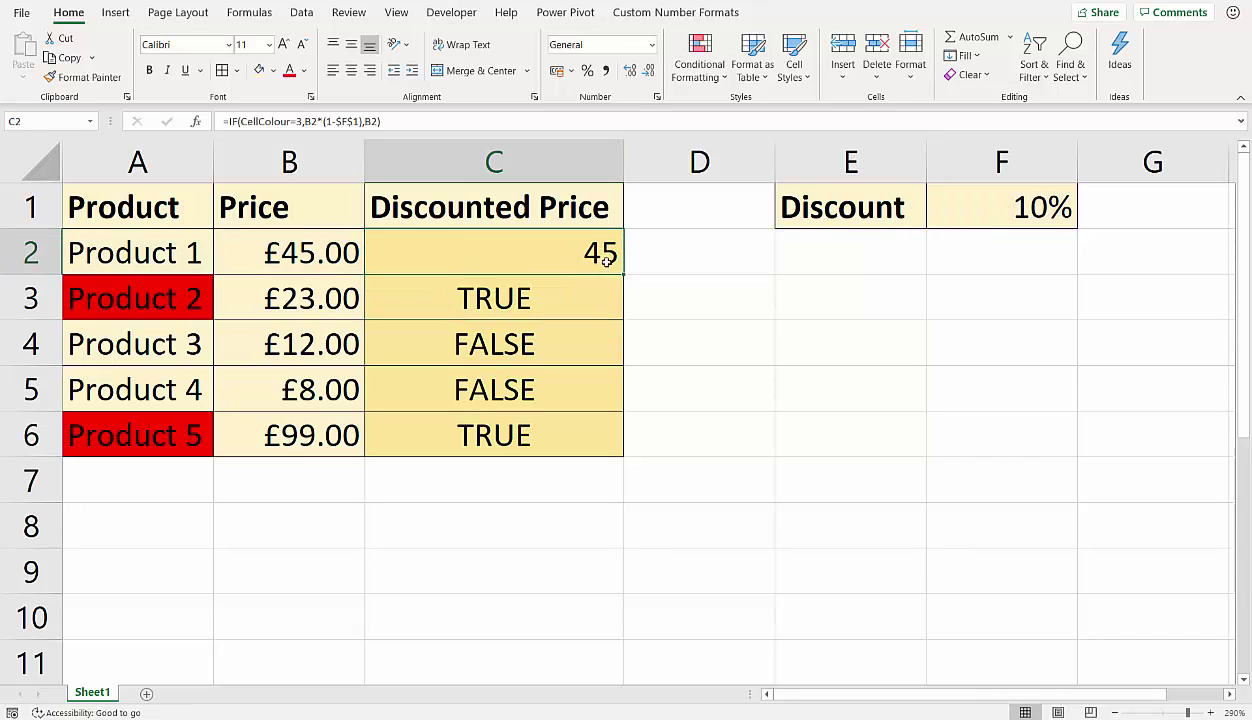
double_click(623, 276)
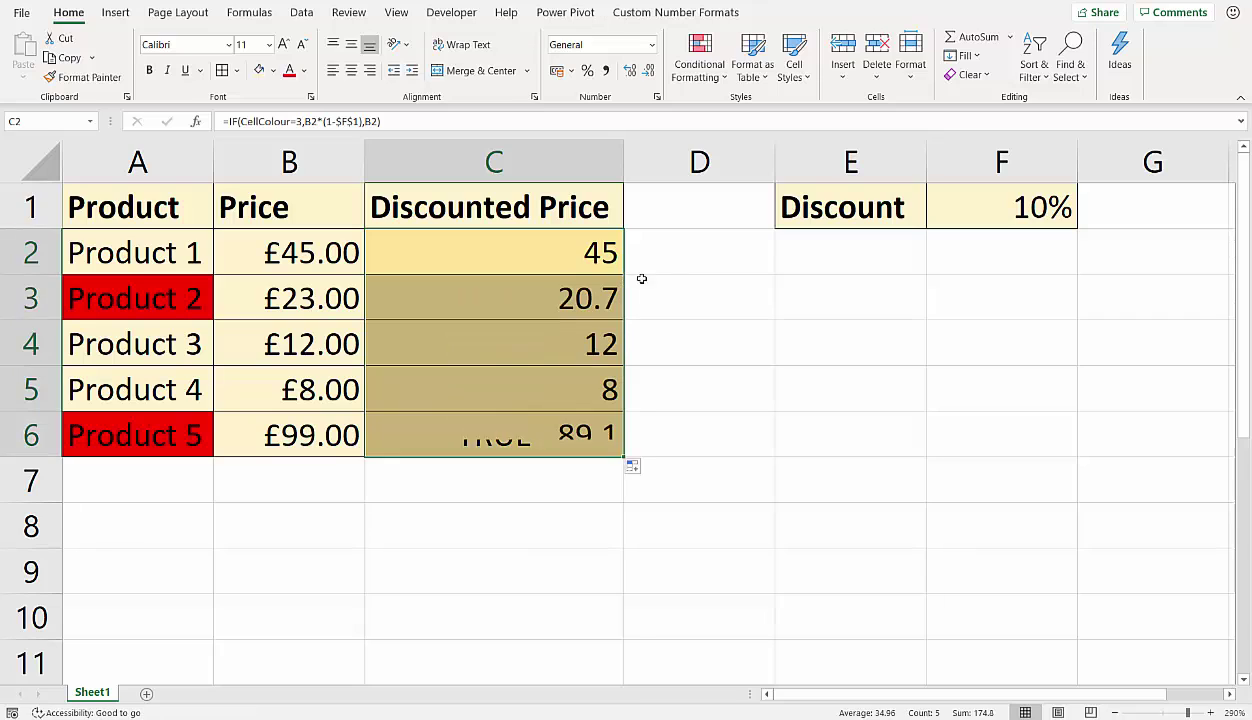
key(ctrl+shift+4)
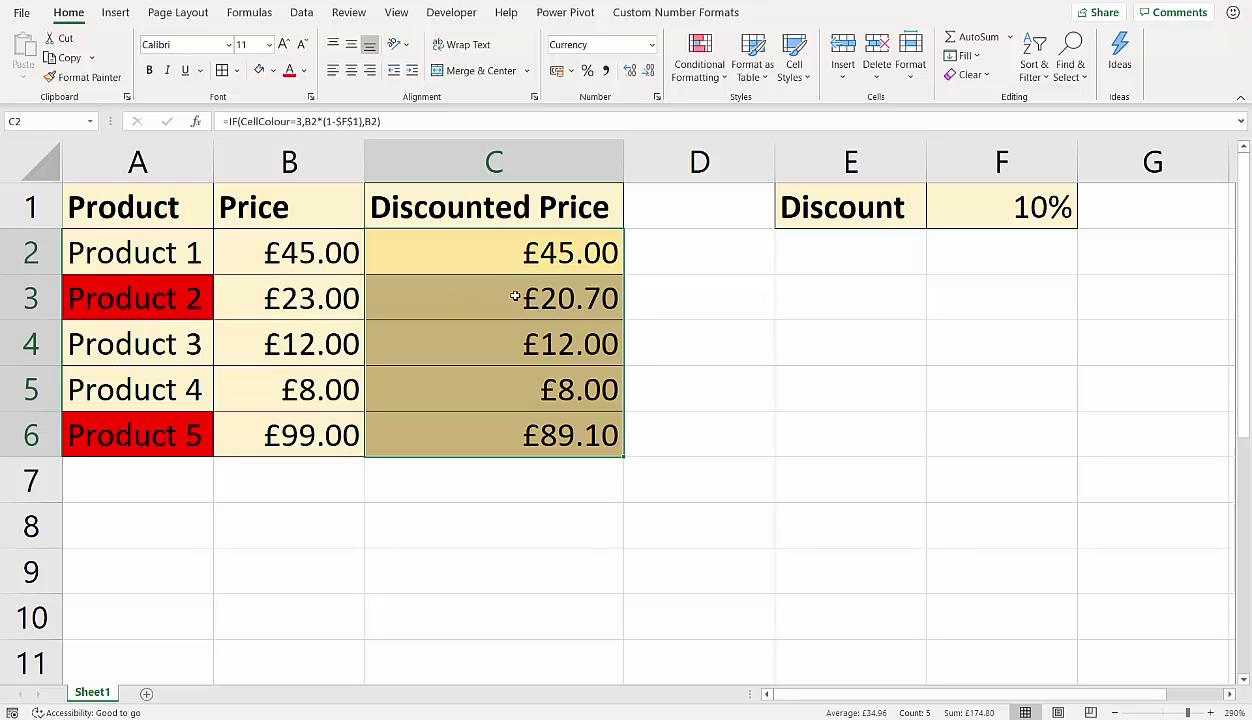
click(700, 344)
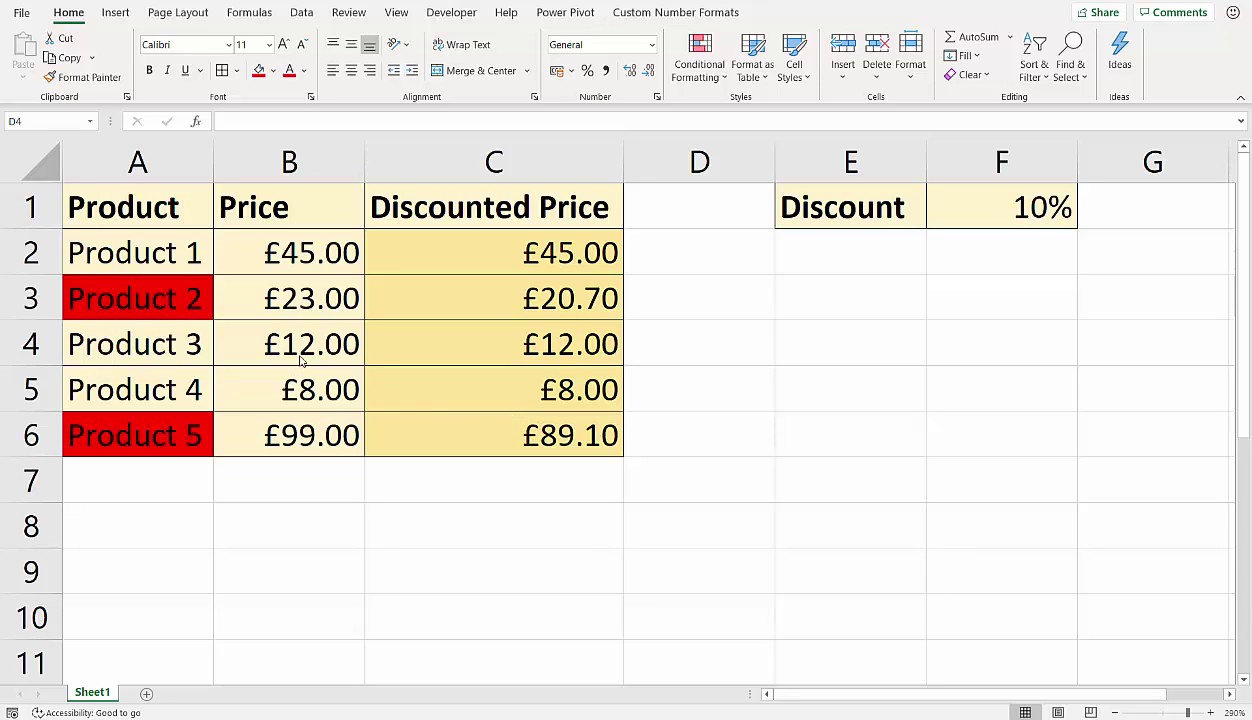
click(150, 252)
click(258, 70)
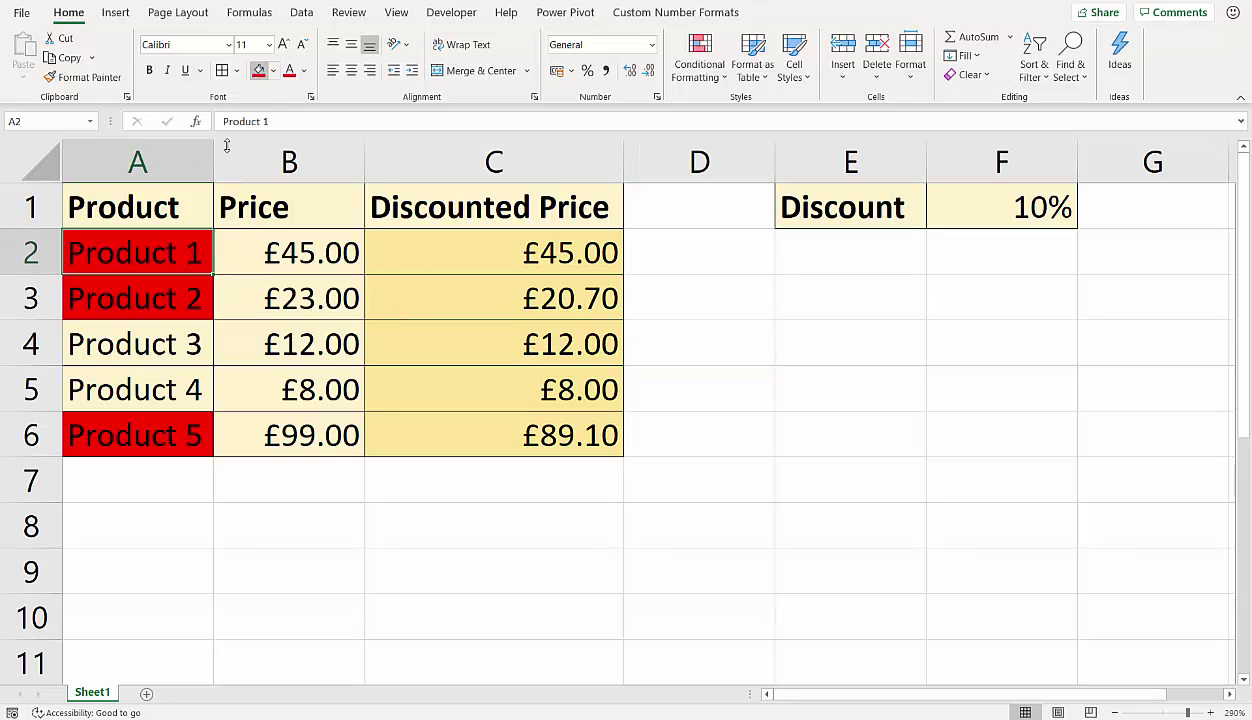
click(574, 258)
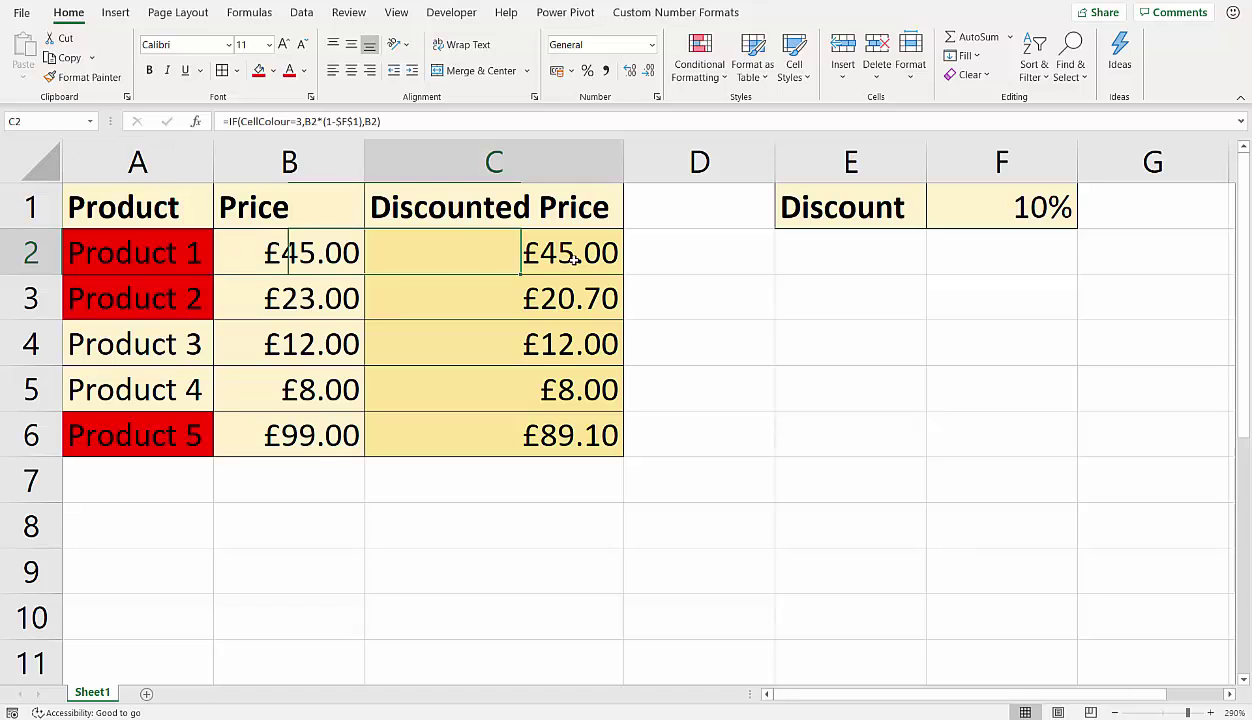
double_click(575, 257)
key(Return)
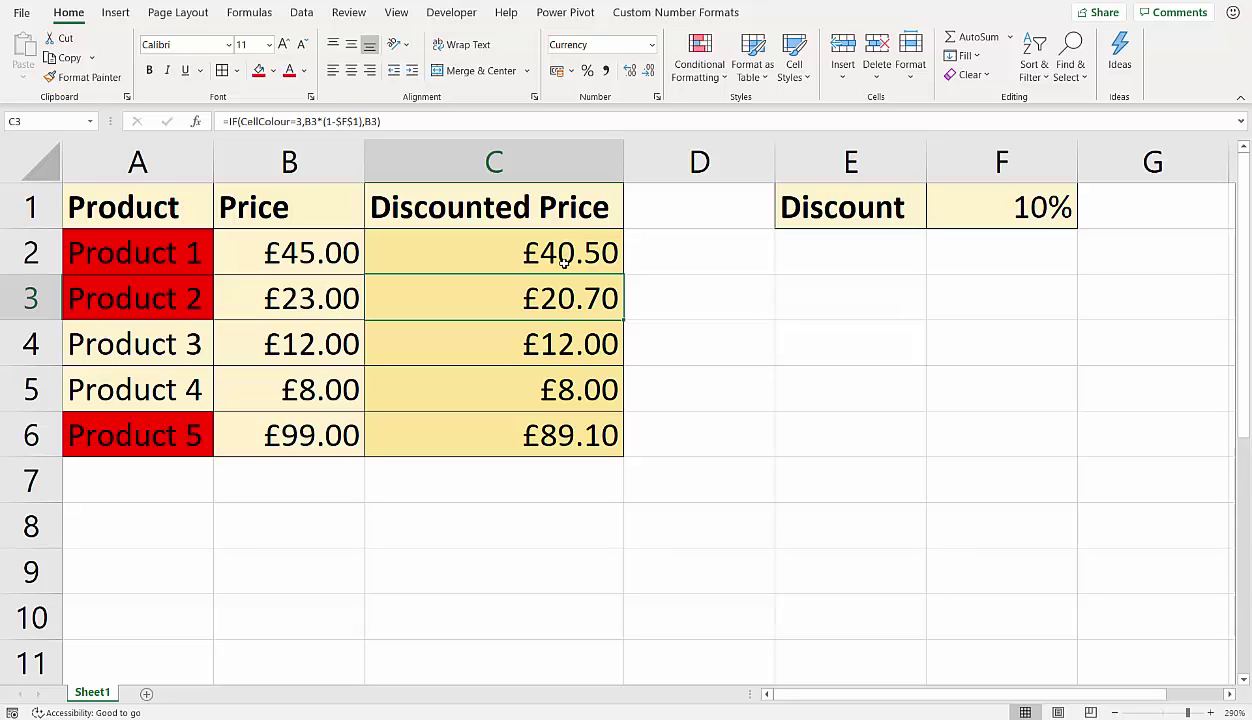
click(565, 260)
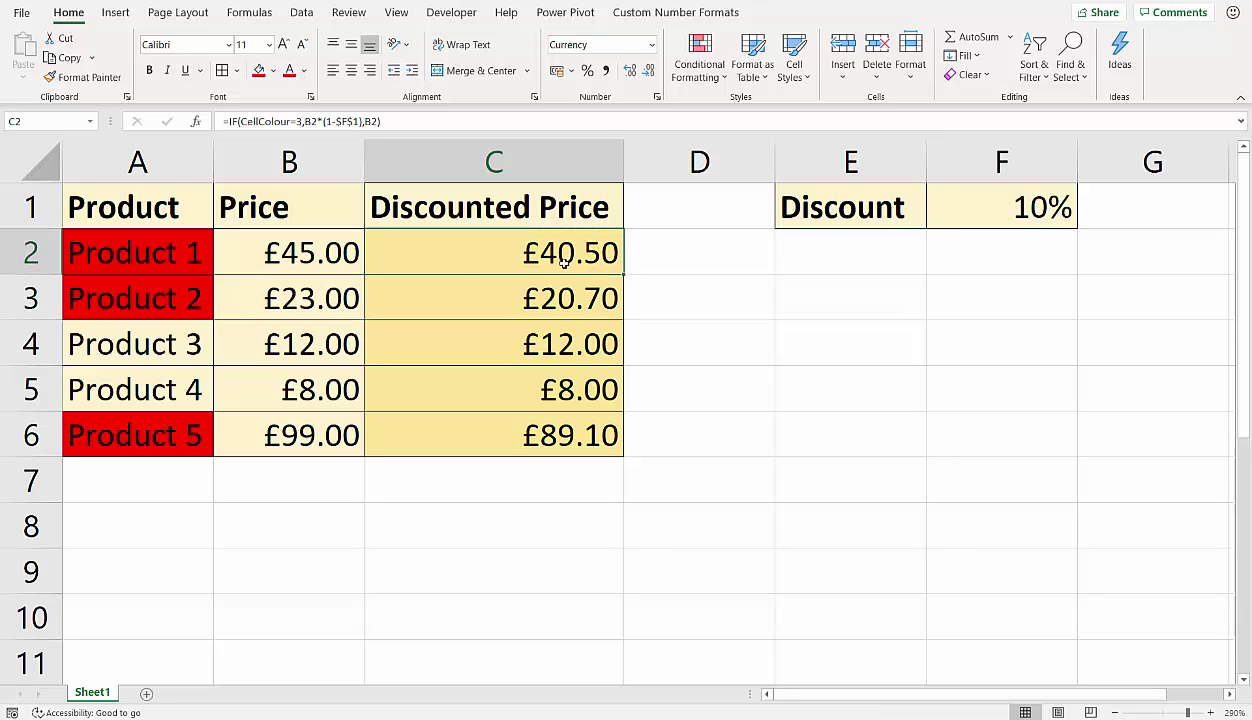
click(242, 308)
key(ctrl+z)
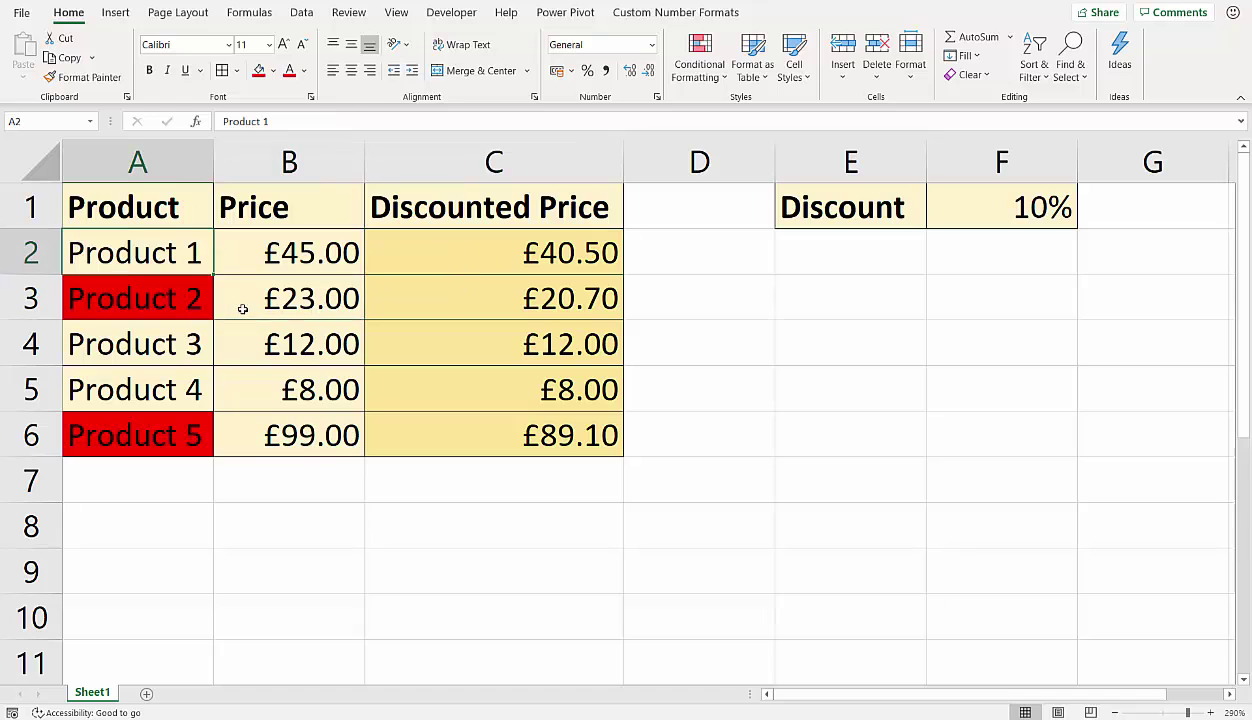
double_click(530, 256)
key(Return)
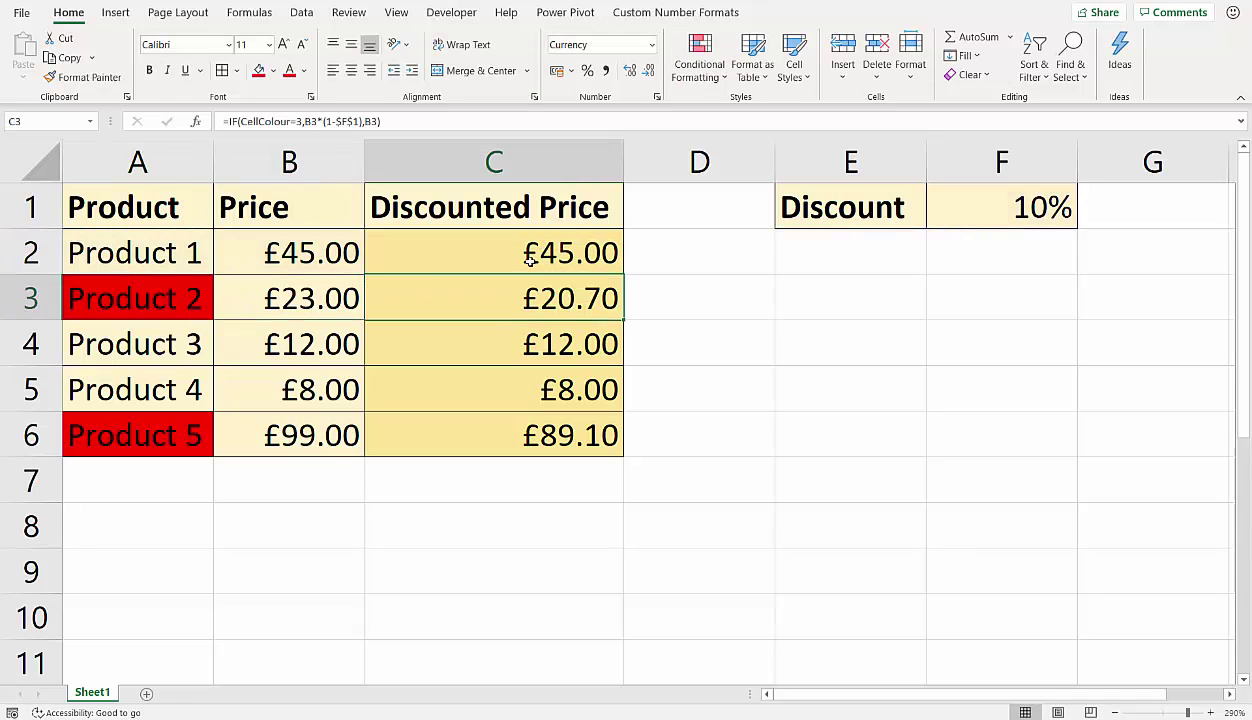
click(175, 298)
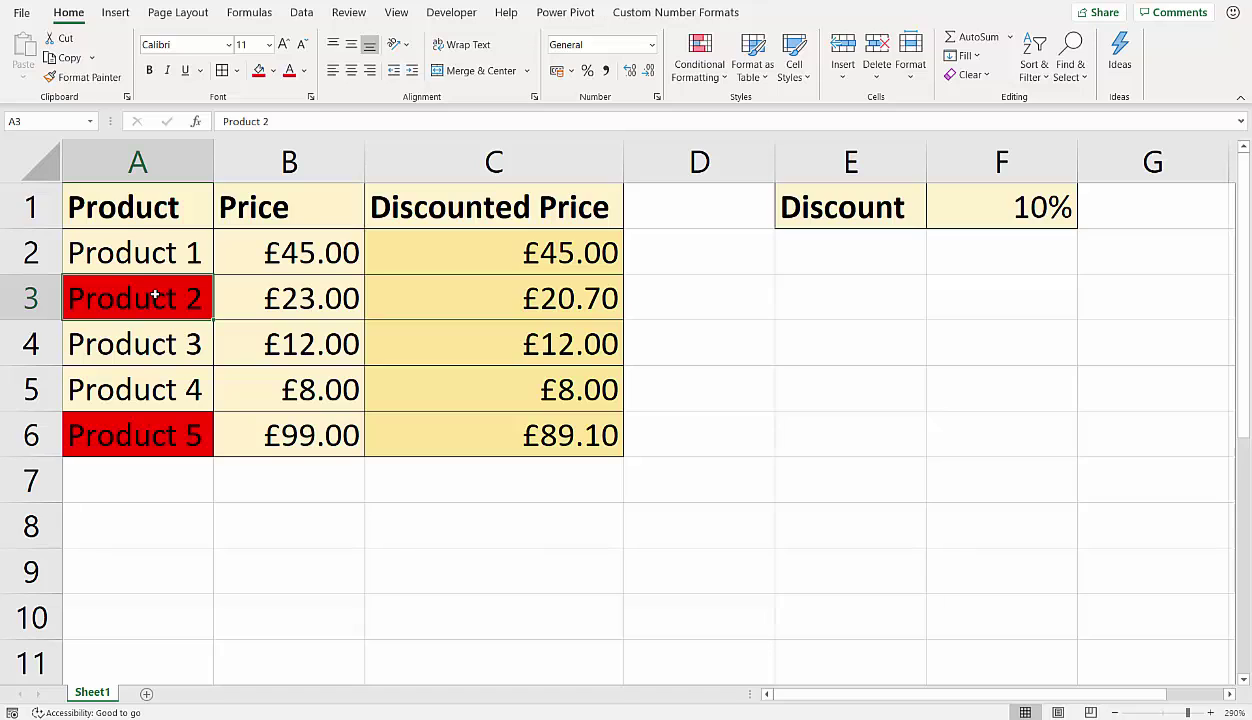
Step: Format-paint Product 2's red fill onto Products 1 and 3, discounting them to £40.50 and £10.80
click(88, 79)
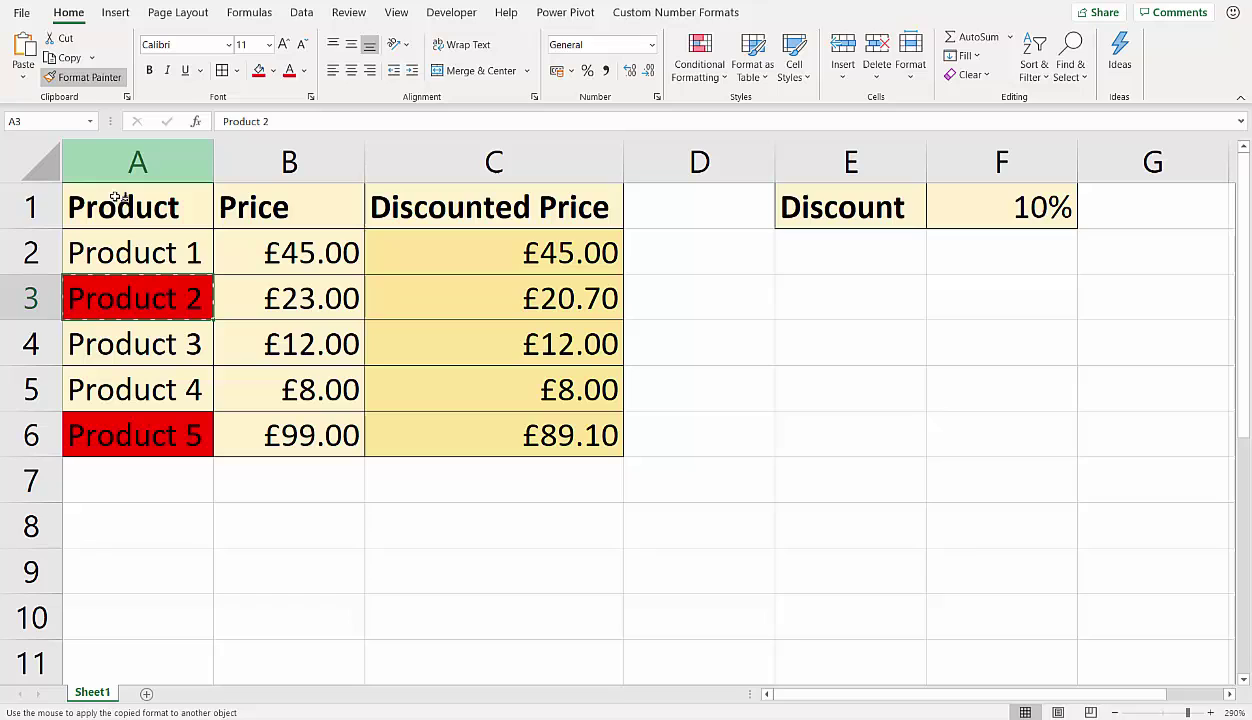
click(145, 250)
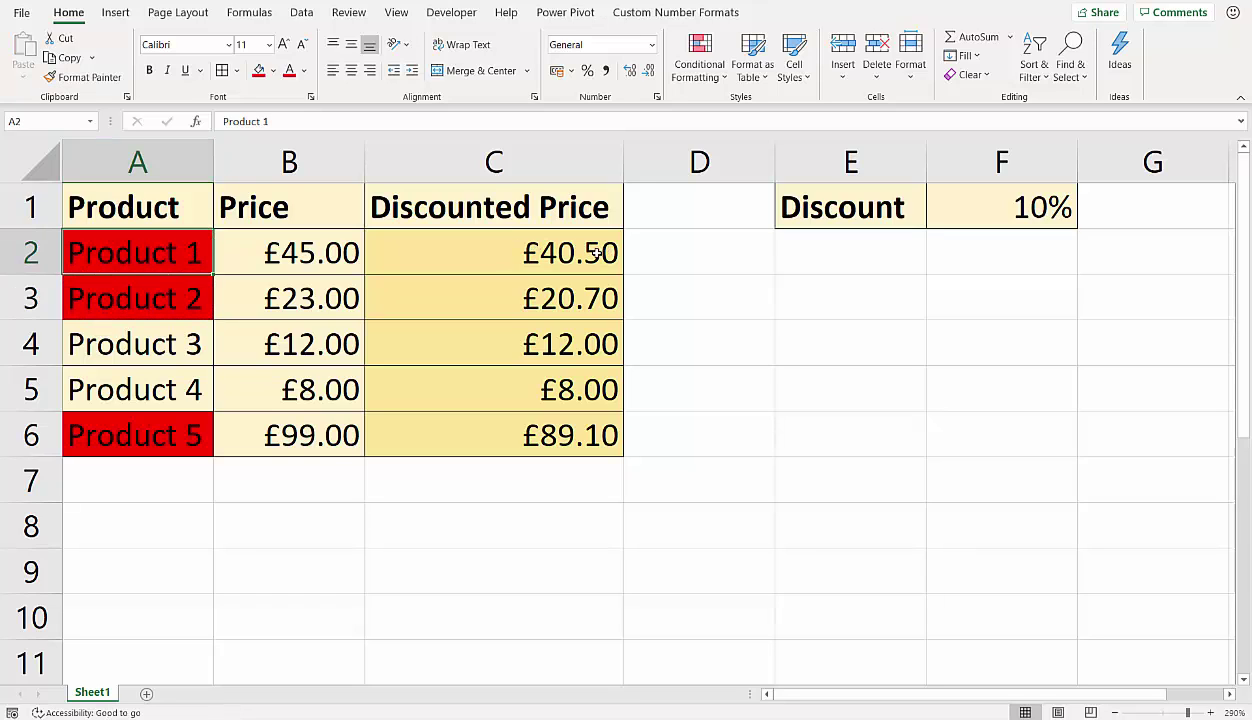
click(183, 298)
click(82, 78)
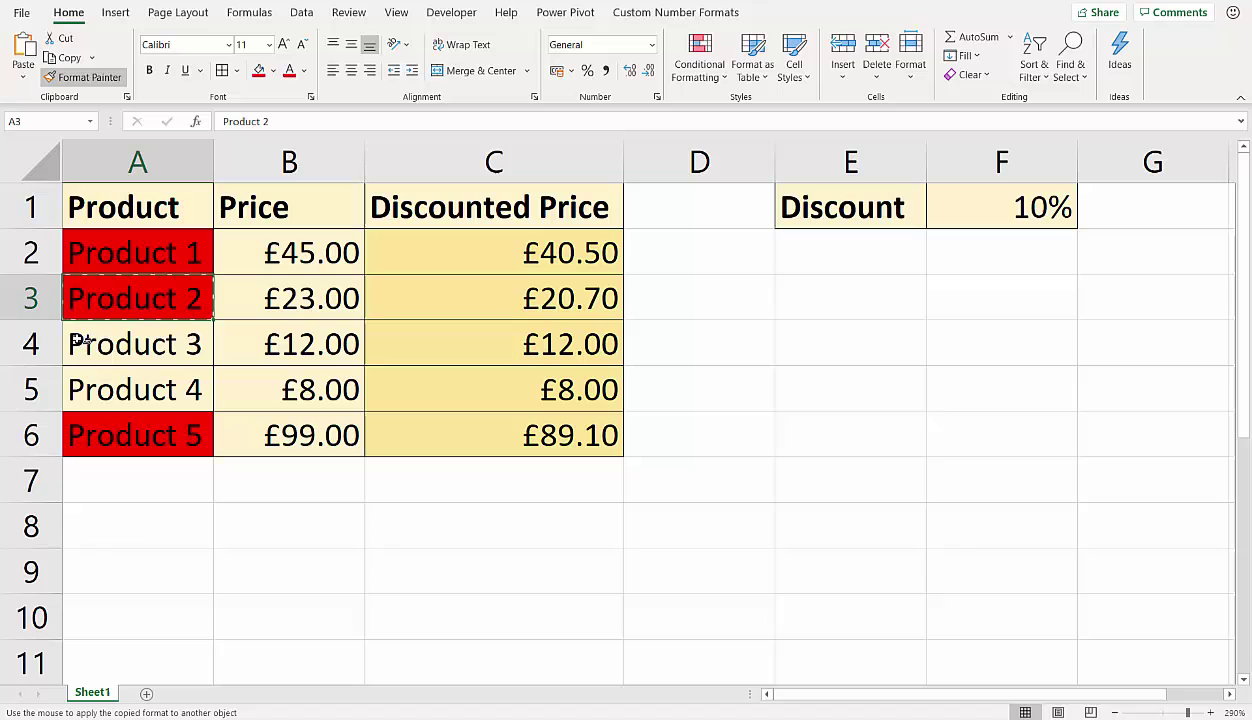
click(114, 340)
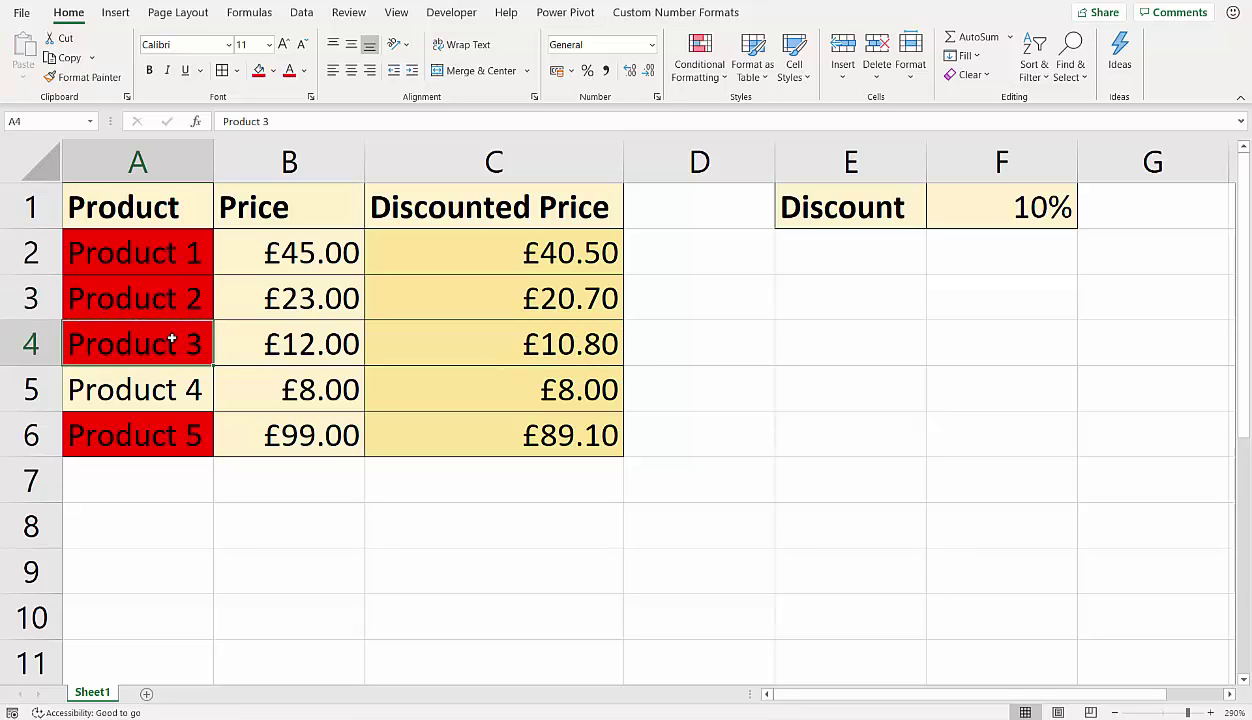
click(116, 79)
click(27, 15)
click(52, 228)
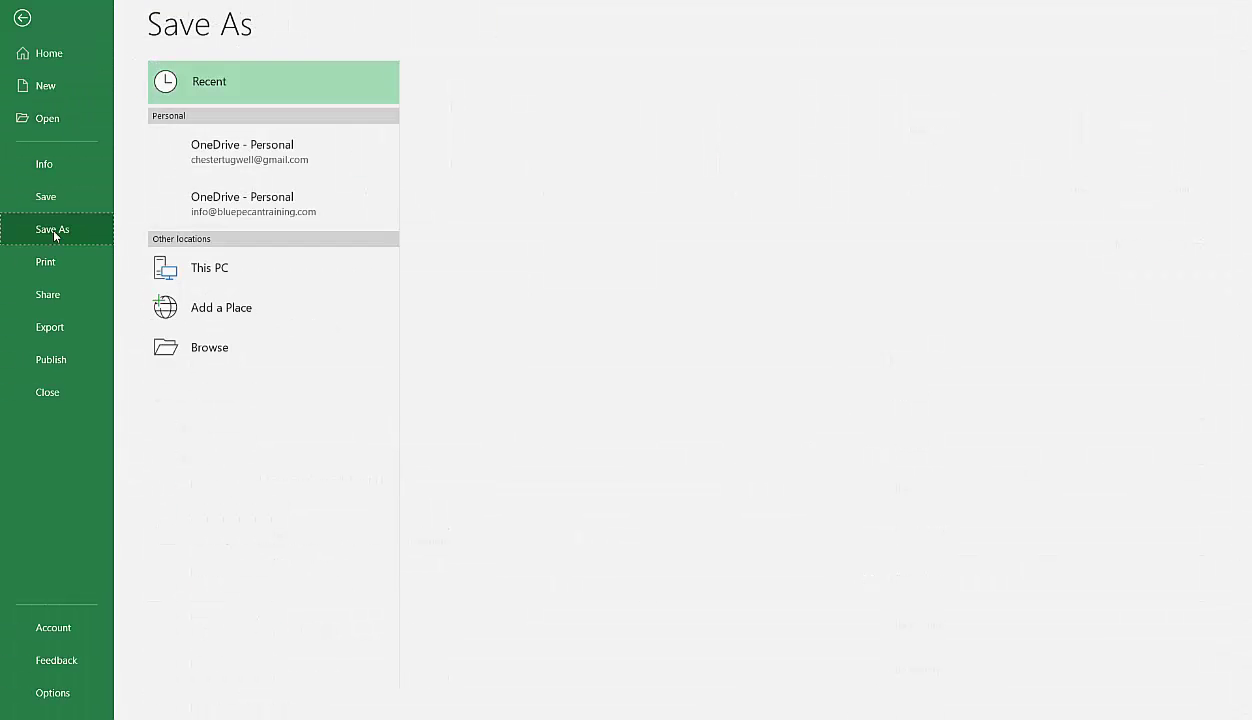
double_click(204, 265)
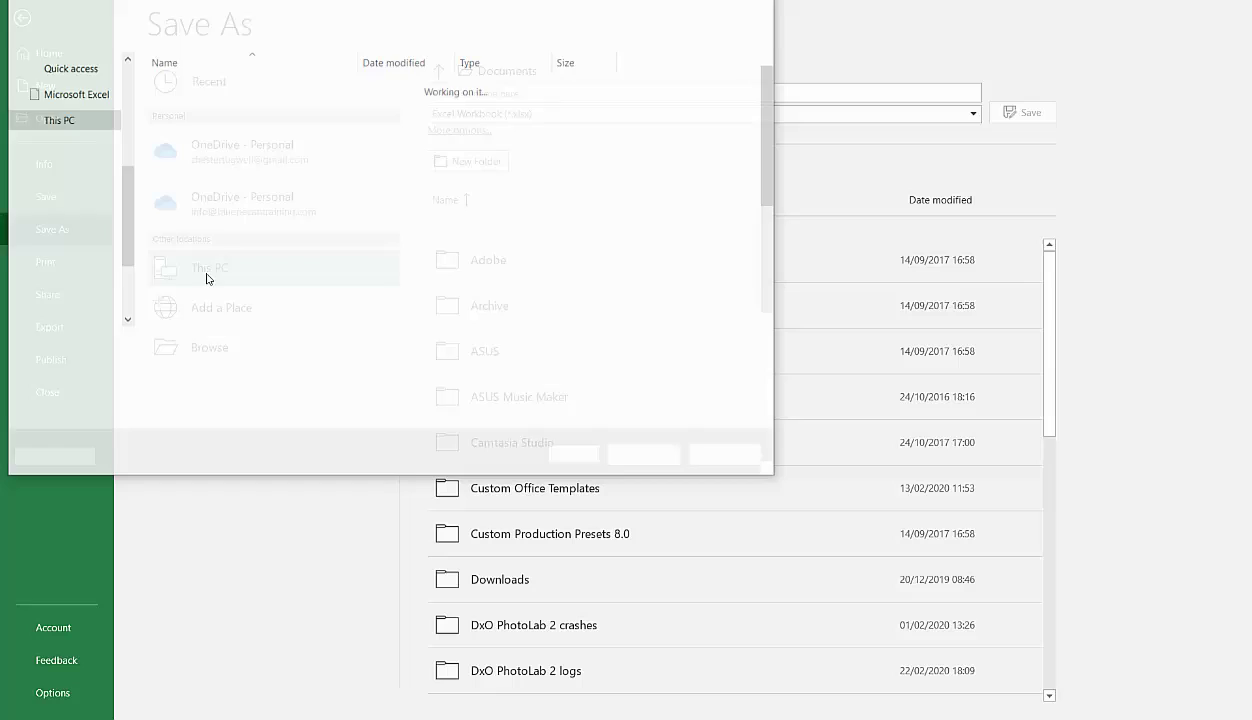
click(148, 366)
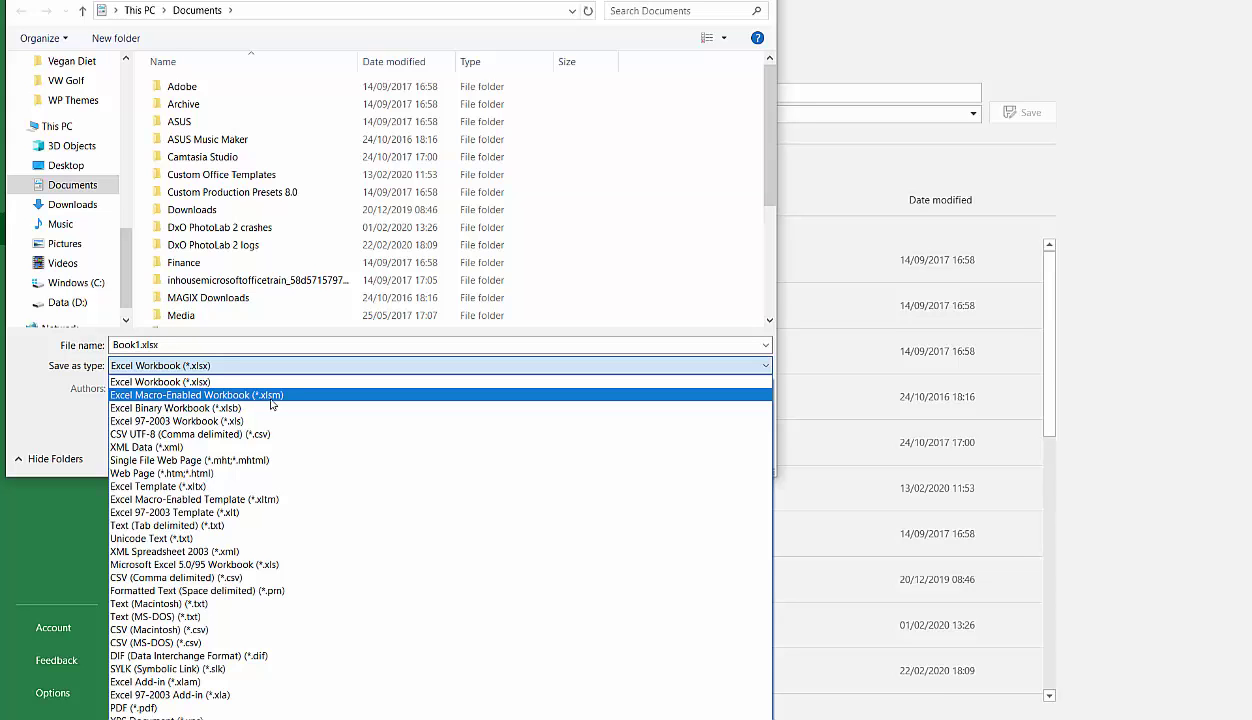
click(93, 397)
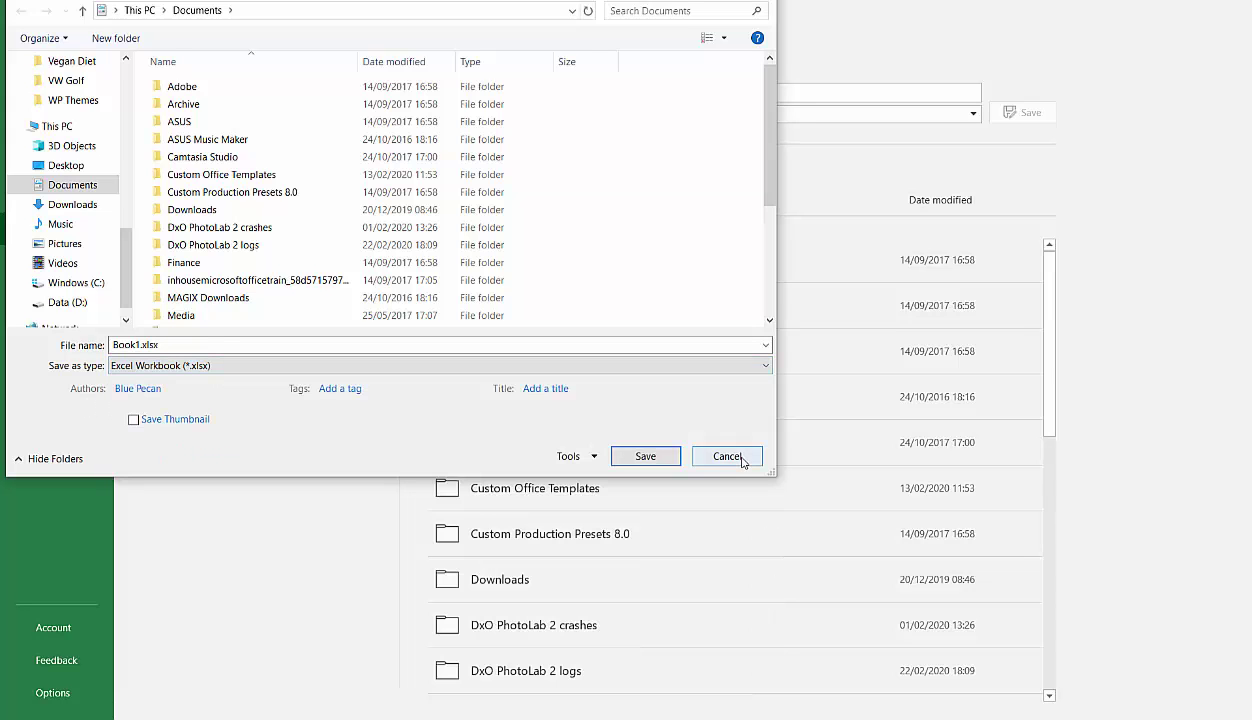
click(711, 448)
click(22, 17)
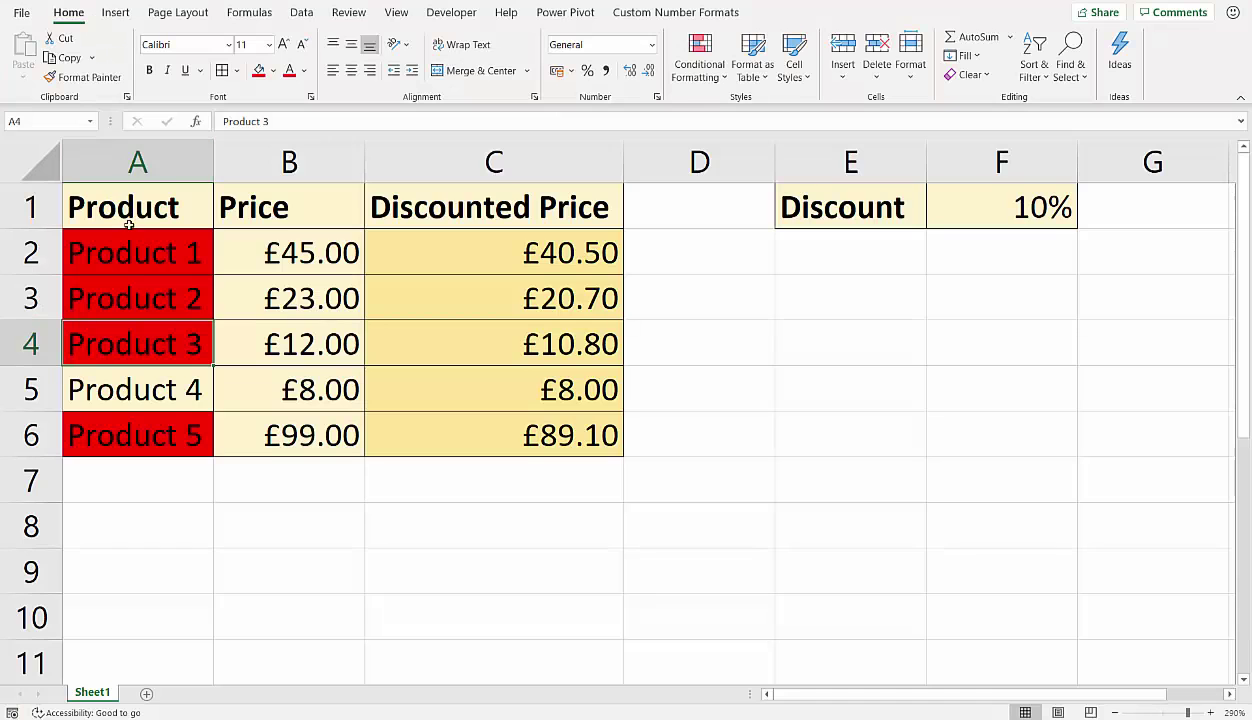